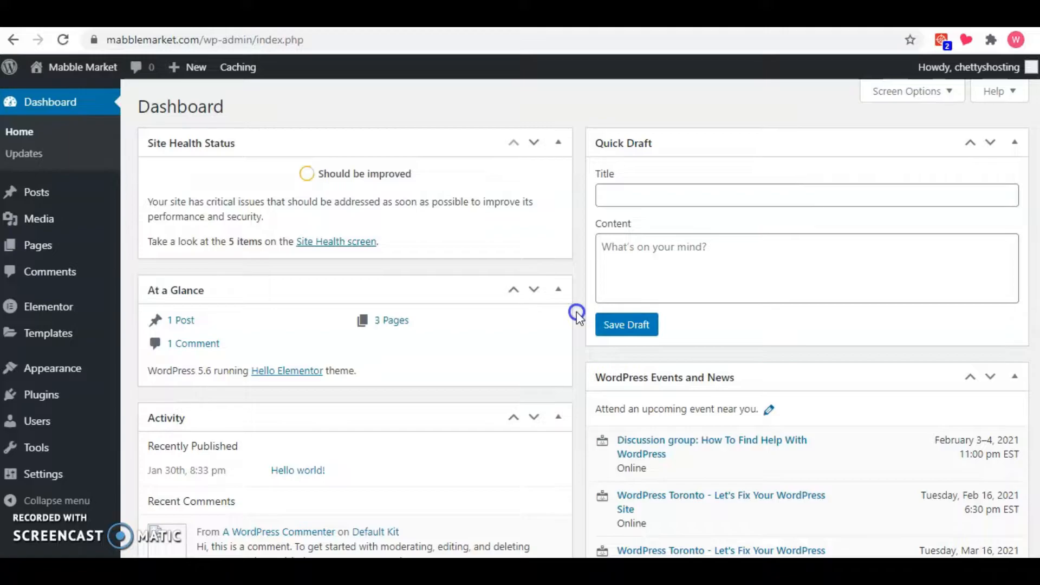
Step: Open the Home page from the site's page list for editing with Elementor
left_click(51, 251)
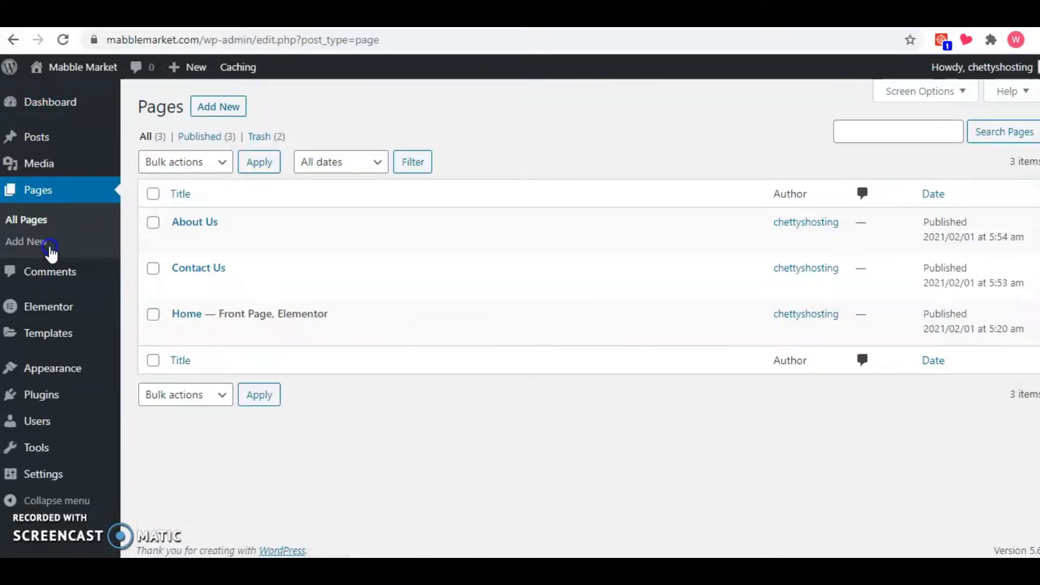
left_click(184, 314)
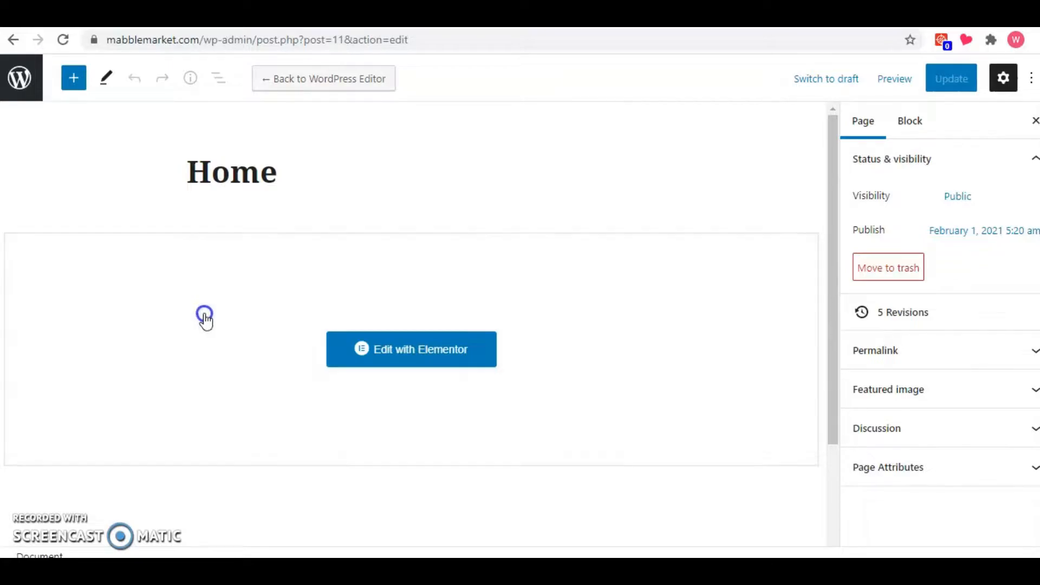
left_click(388, 350)
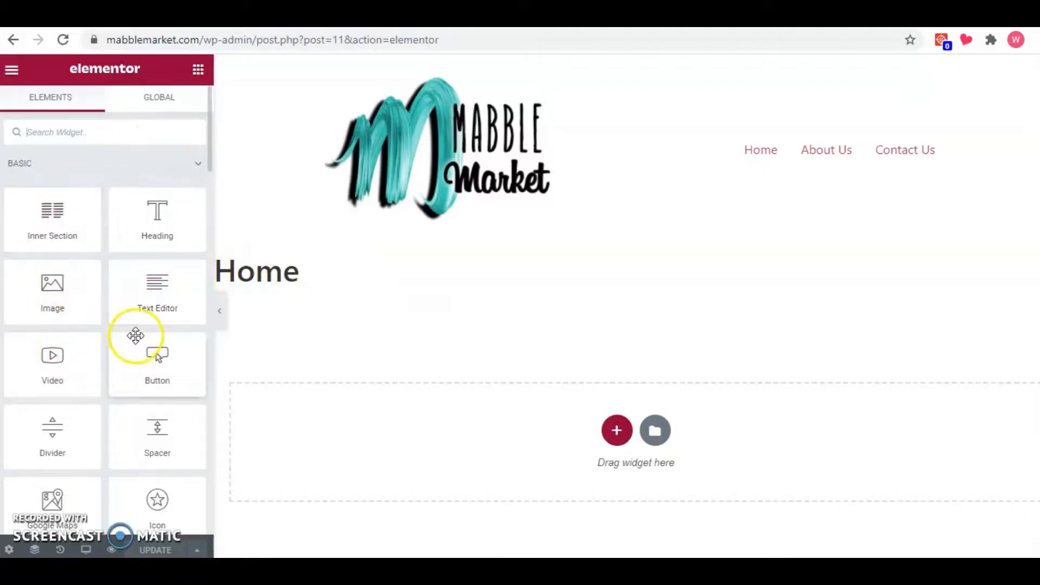
Step: Hide the Home page's title in the page settings
left_click(12, 76)
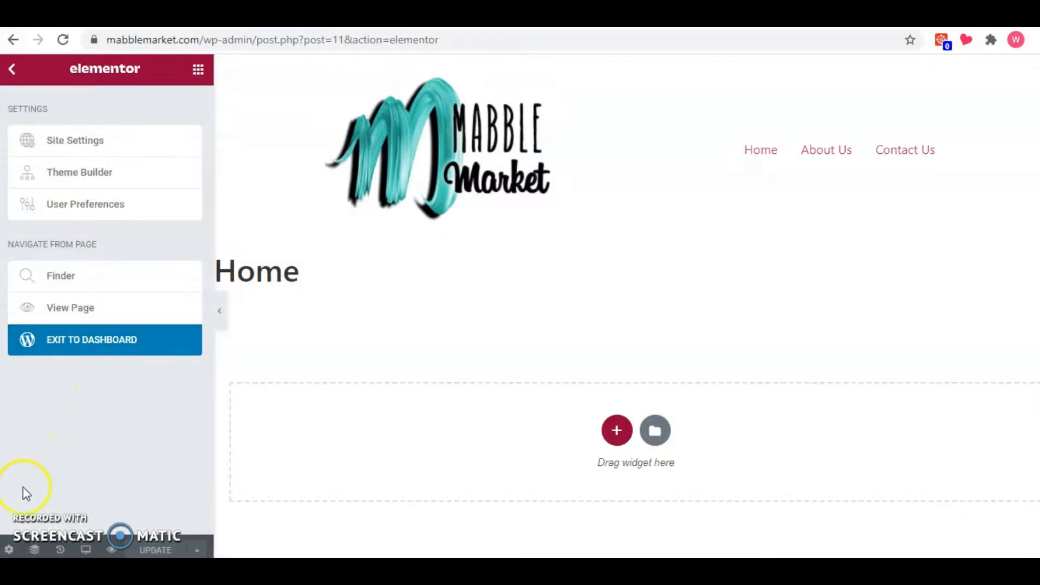
left_click(10, 550)
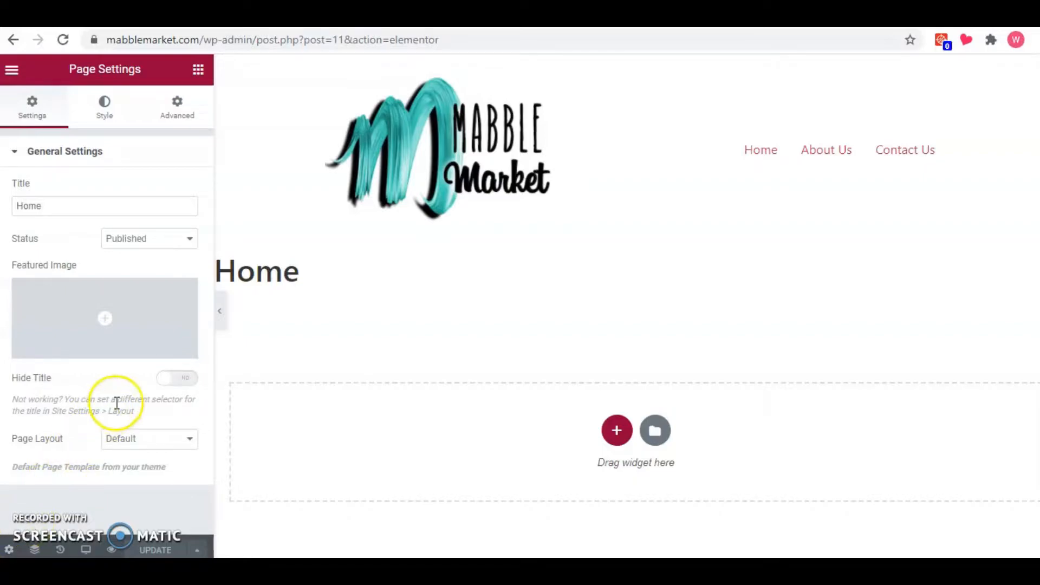
left_click(175, 379)
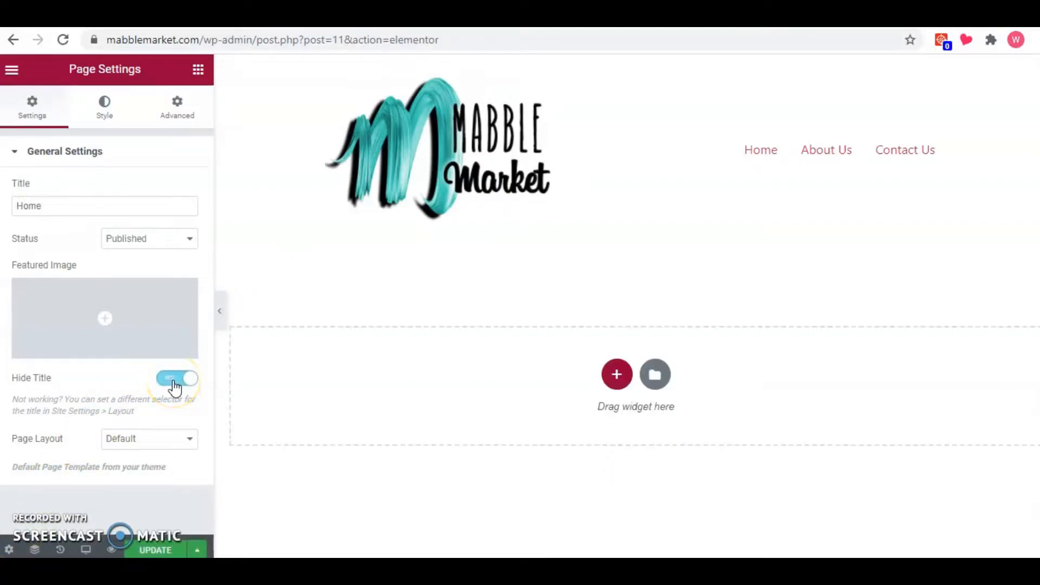
left_click(174, 379)
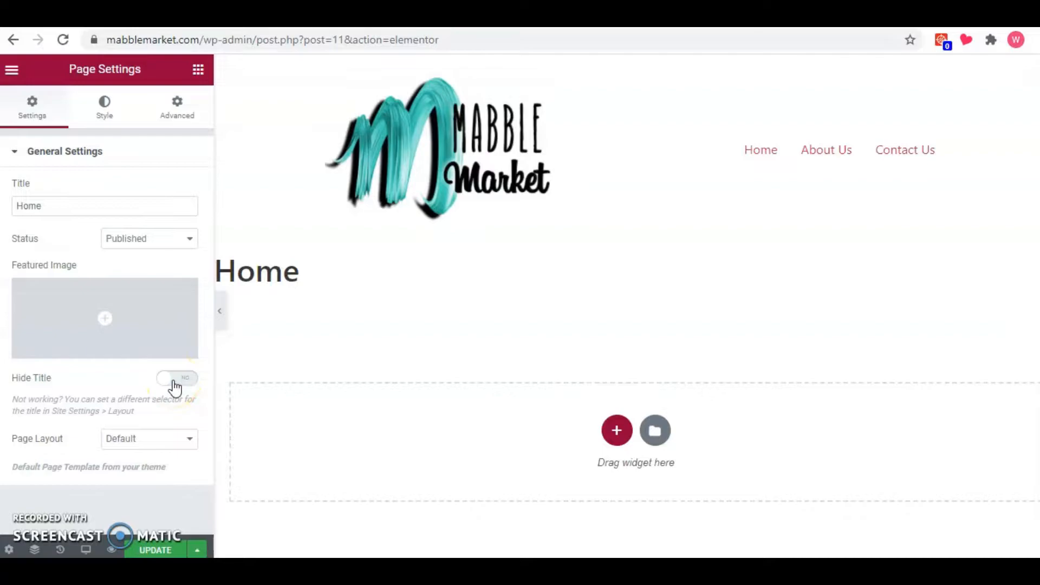
left_click(174, 380)
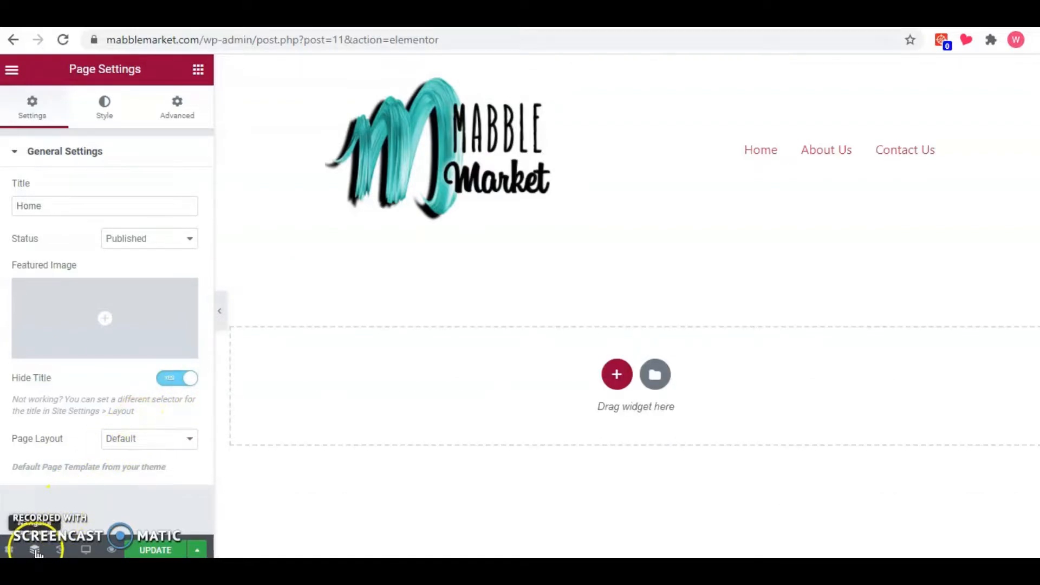
Step: Look at the page Navigator and compare the last two Hide Title edits in the history, keeping the latest one
left_click(36, 551)
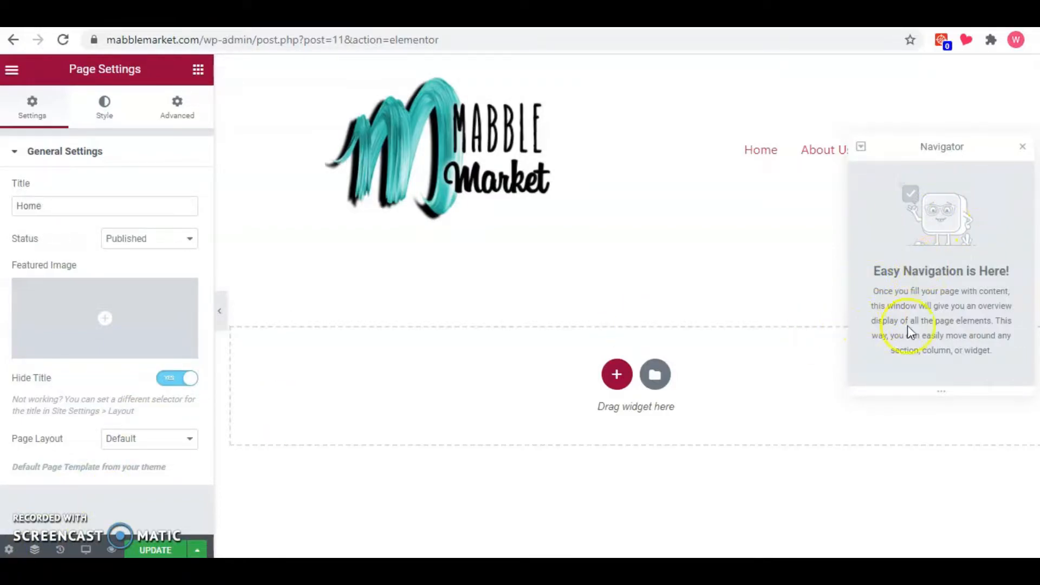
left_click(35, 551)
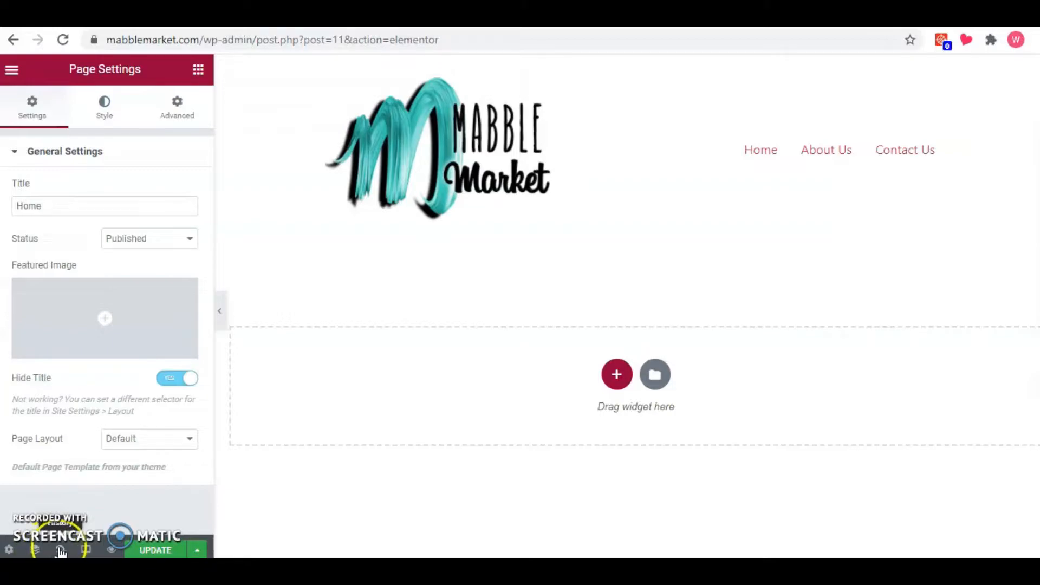
left_click(60, 550)
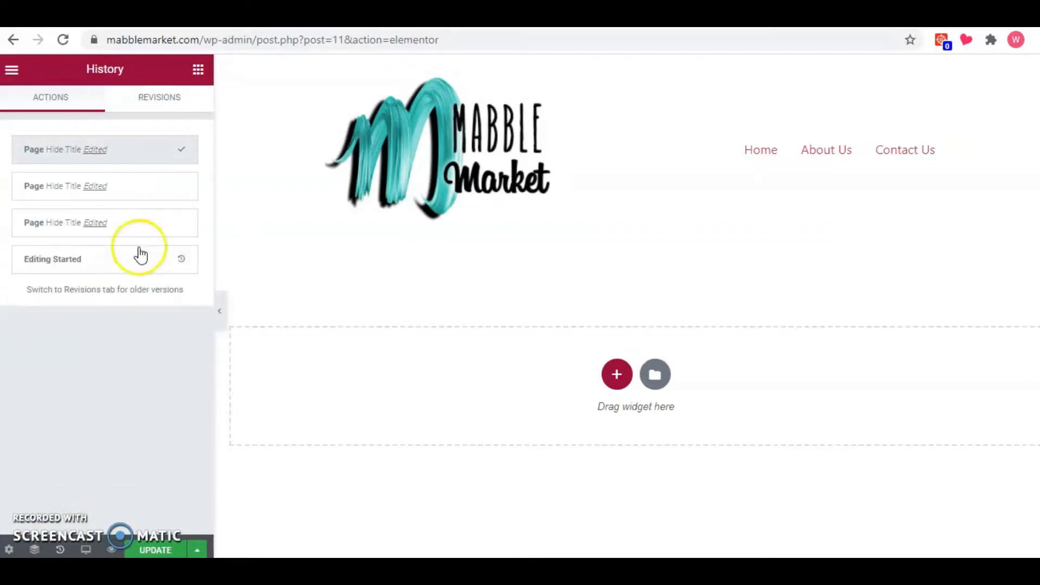
left_click(139, 192)
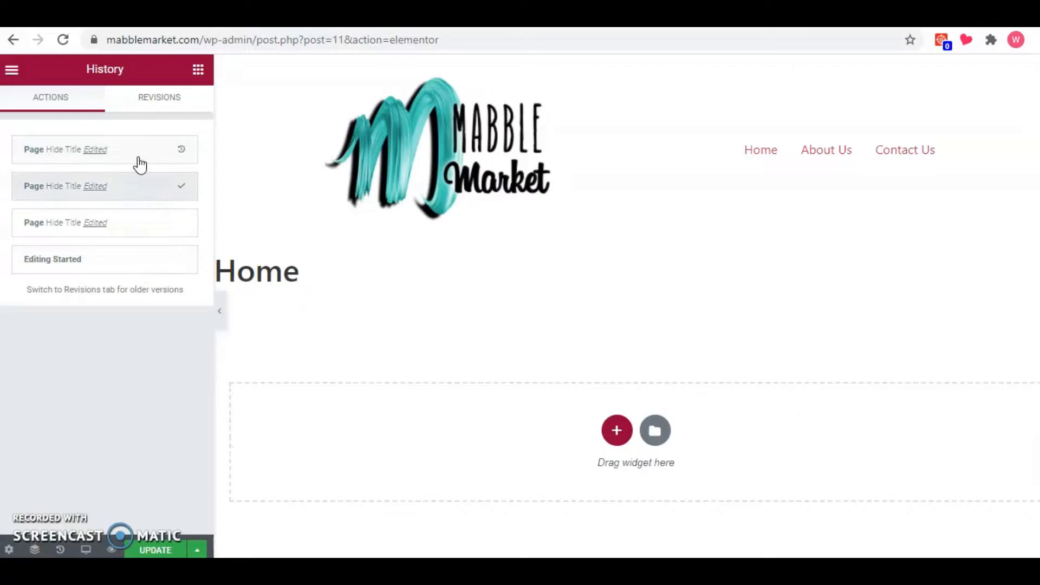
left_click(137, 157)
left_click(139, 184)
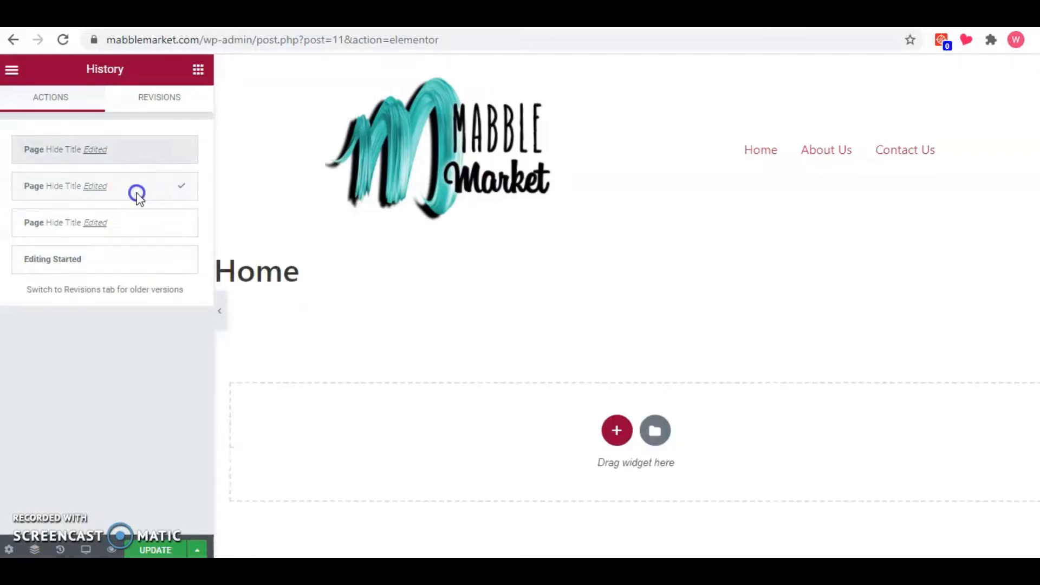
left_click(136, 165)
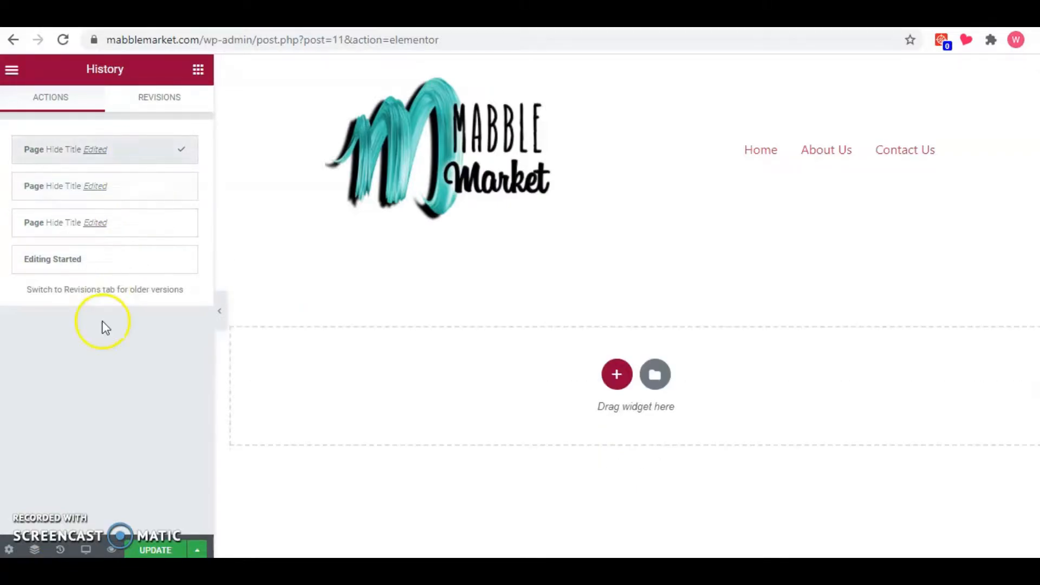
Step: Preview the page at tablet, mobile and desktop sizes and in a separate browser tab, and return to the editor
left_click(86, 551)
left_click(111, 481)
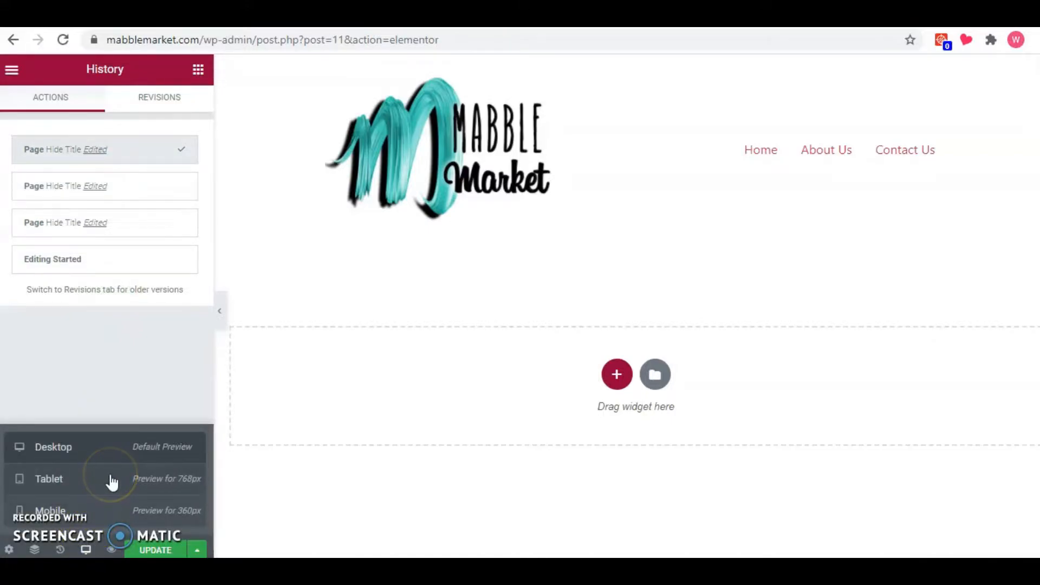
left_click(109, 506)
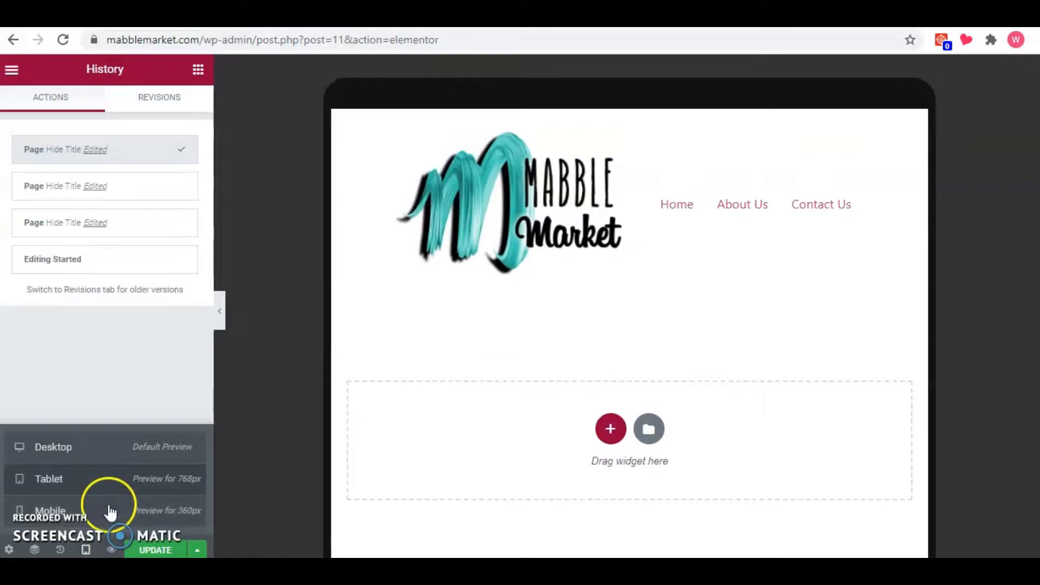
left_click(110, 479)
left_click(110, 463)
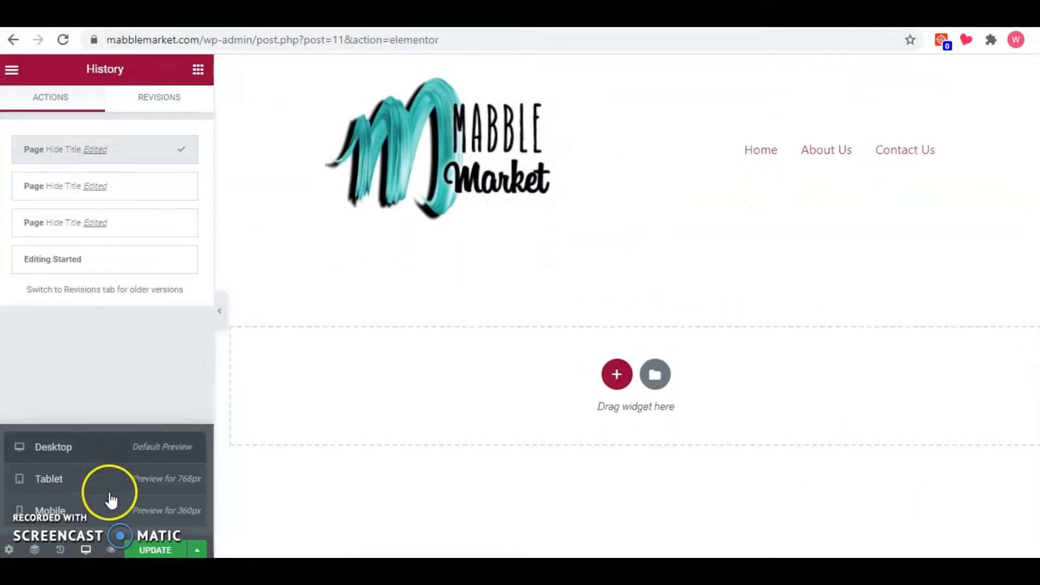
left_click(111, 550)
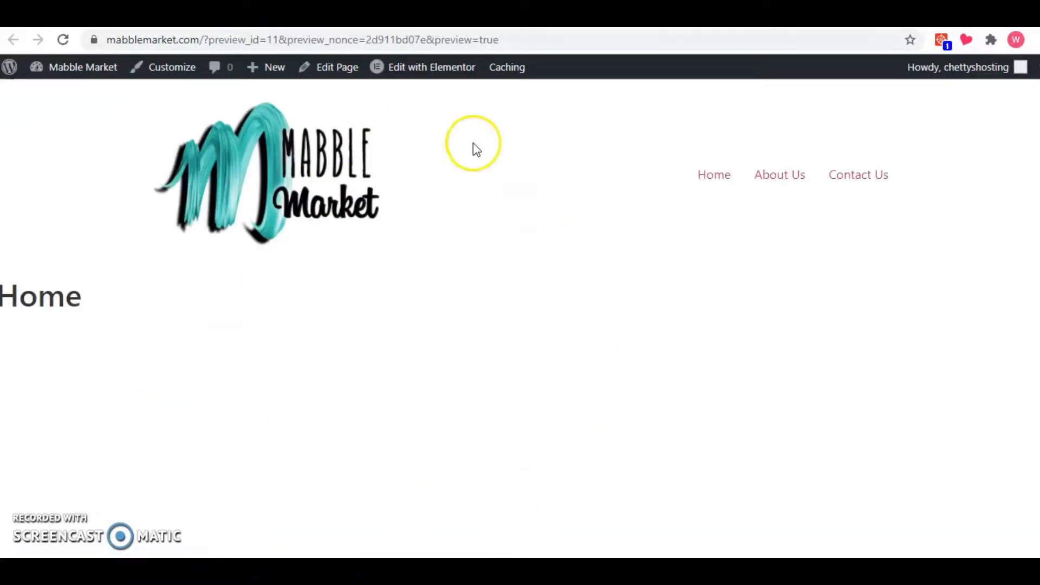
left_click(228, 19)
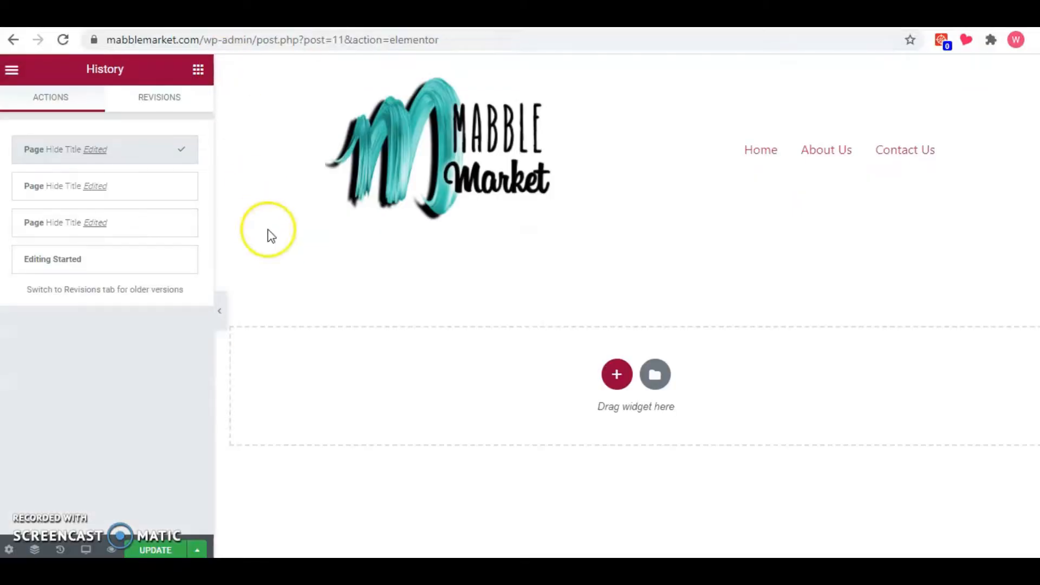
Step: Publish the update to the Home page and check the other save options
left_click(175, 550)
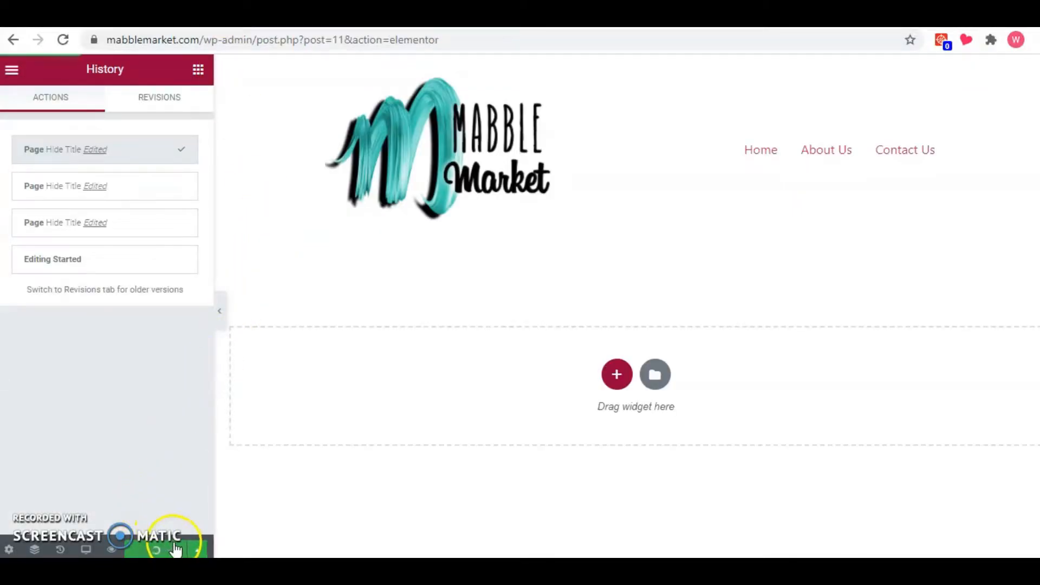
left_click(197, 549)
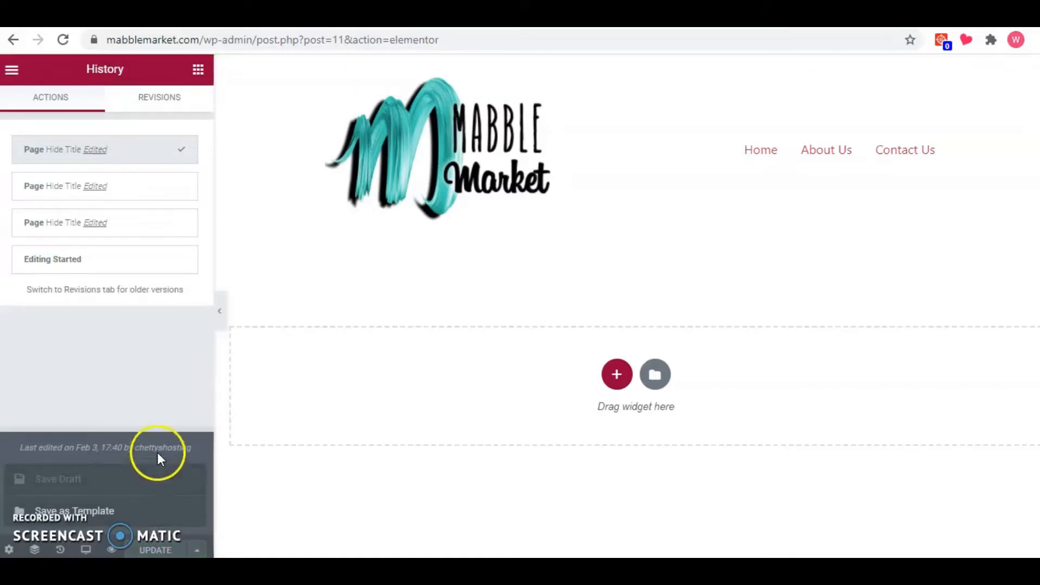
left_click(161, 388)
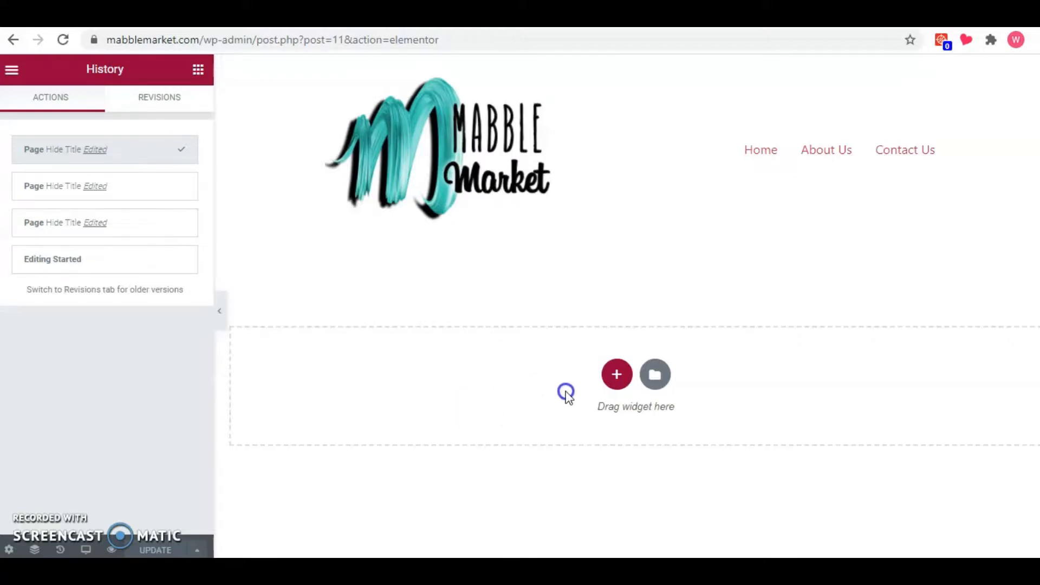
Step: Add a section with two equal columns to the page
left_click(612, 381)
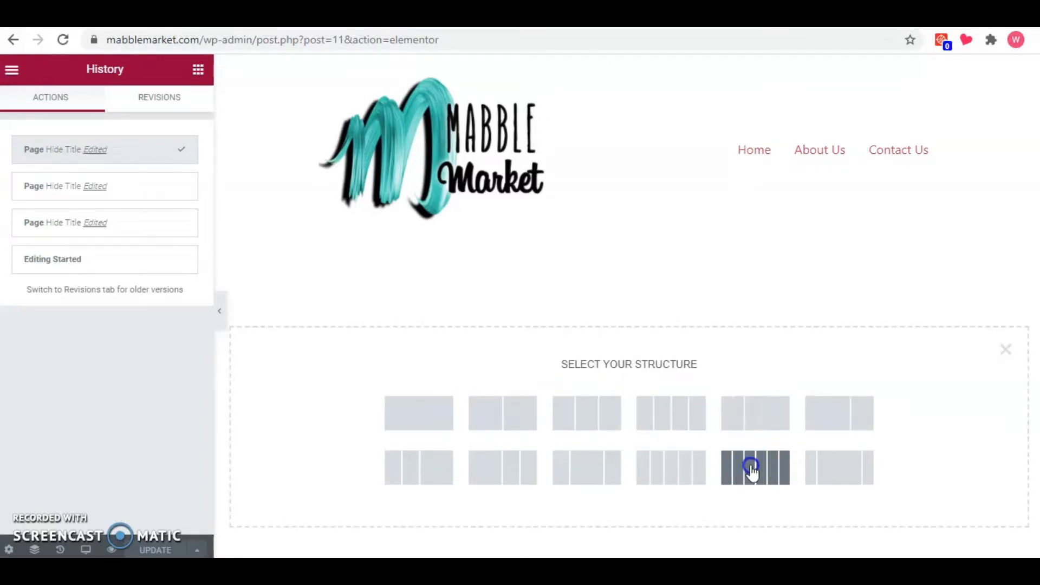
left_click(528, 421)
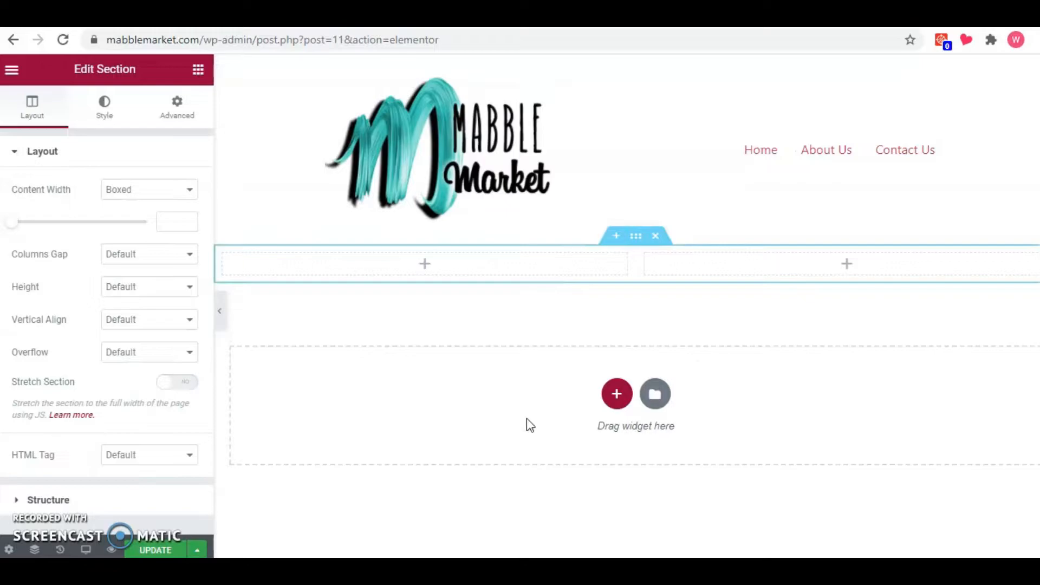
left_click(385, 302)
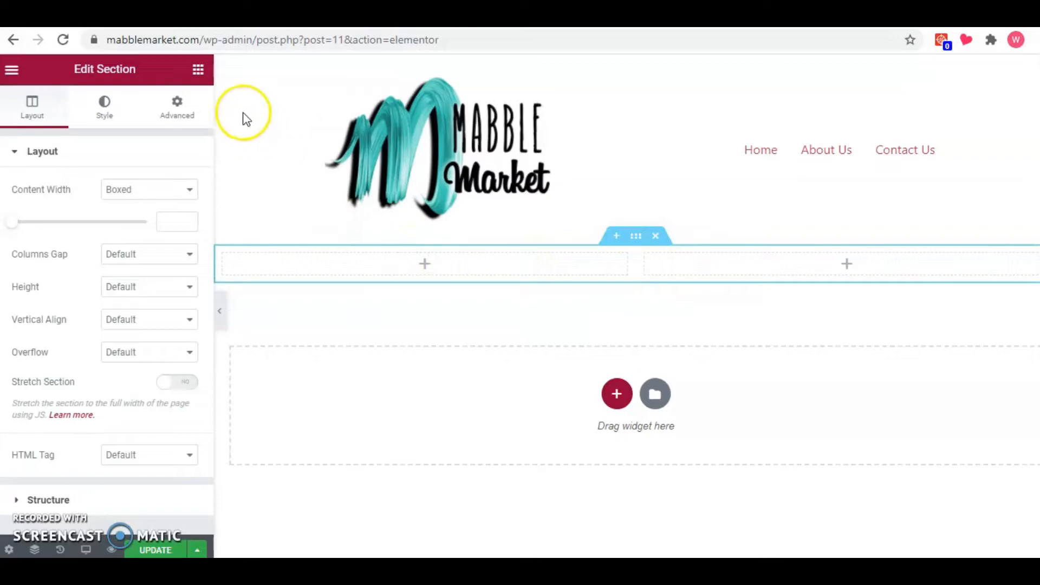
Step: Place a Heading, a Text Editor and a Button widget below one another in the section's first column
left_click(199, 70)
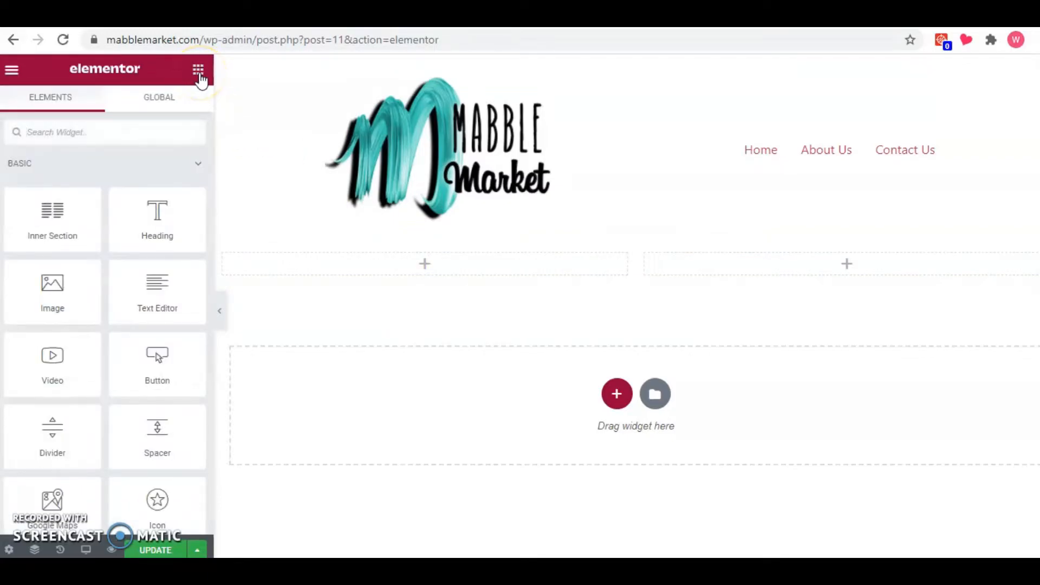
left_click_drag(156, 215, 304, 261)
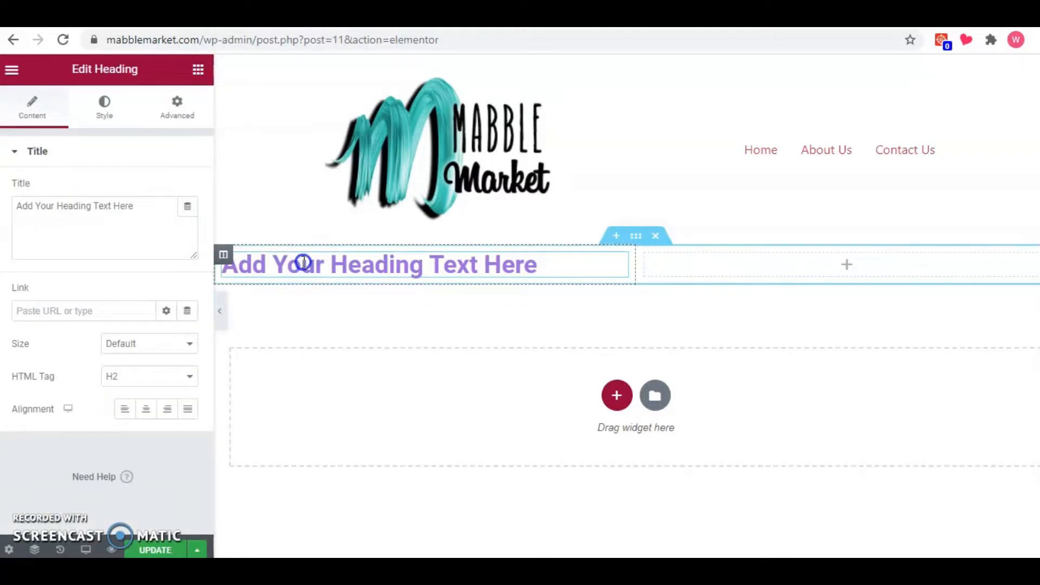
left_click(198, 76)
left_click_drag(153, 287, 299, 272)
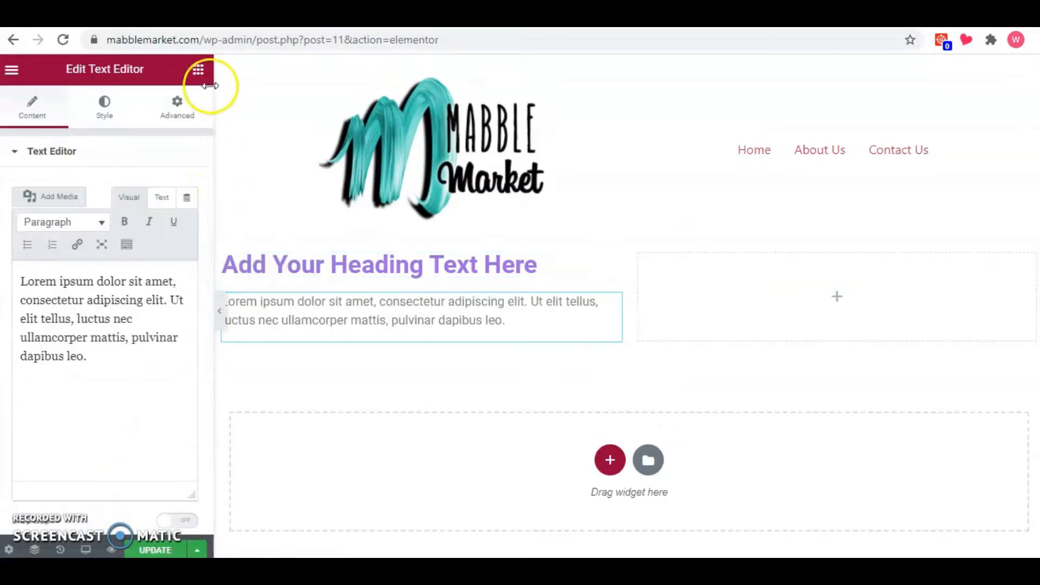
left_click(199, 69)
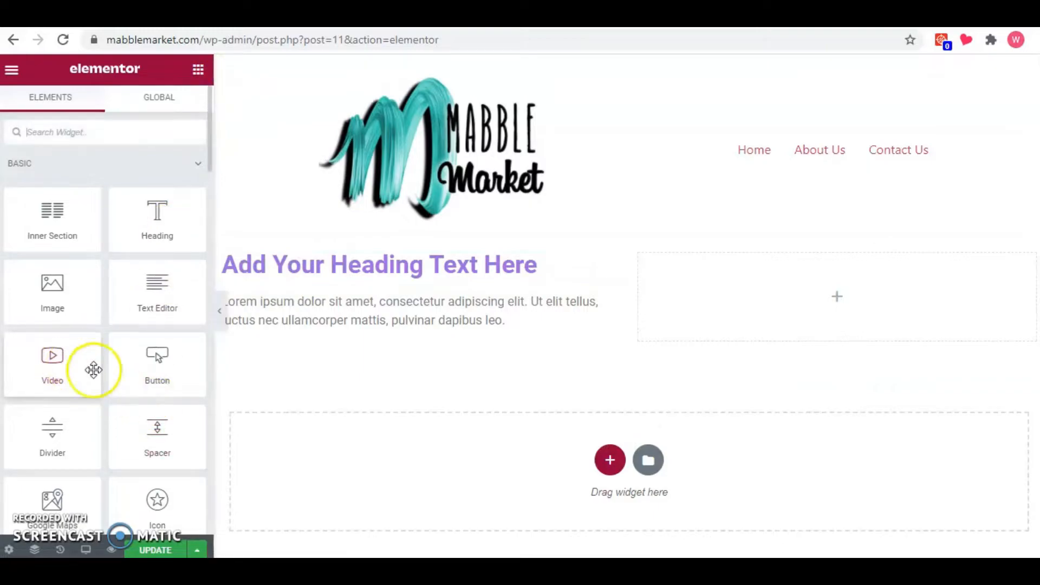
left_click_drag(133, 371, 339, 340)
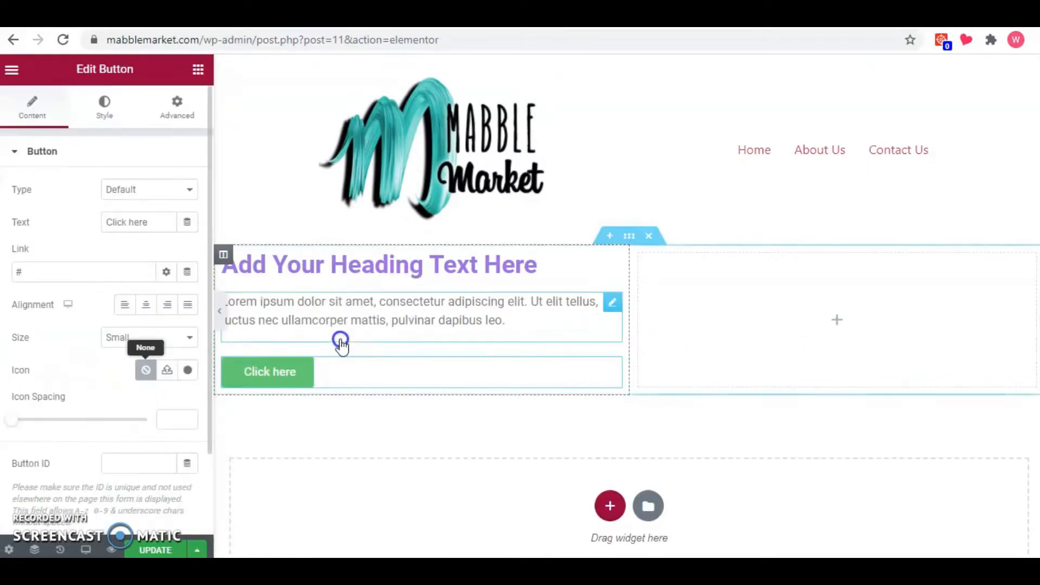
Step: Place an Image widget in the section's second column
left_click(199, 70)
left_click_drag(93, 274, 693, 302)
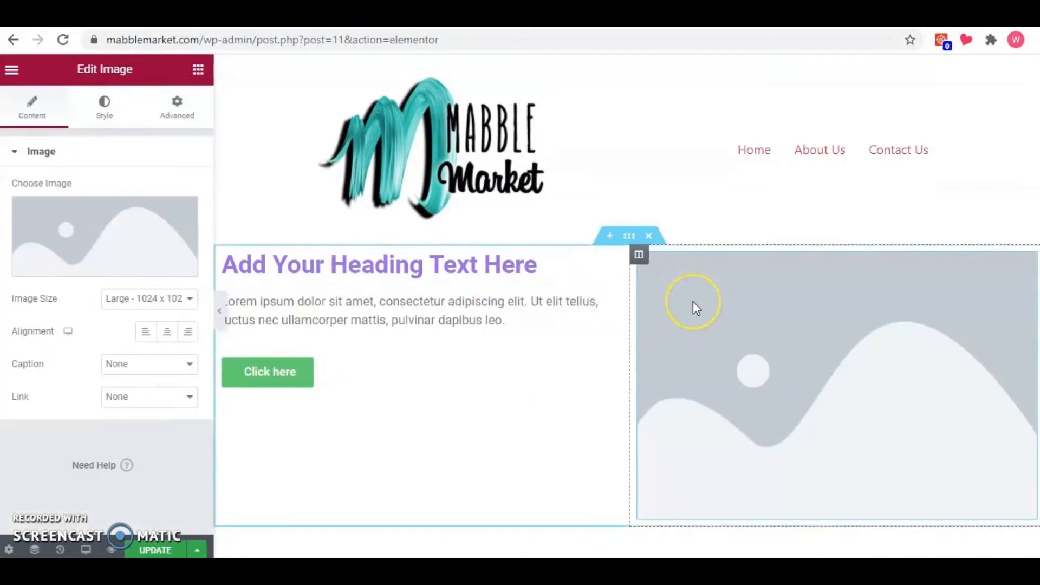
left_click(502, 338)
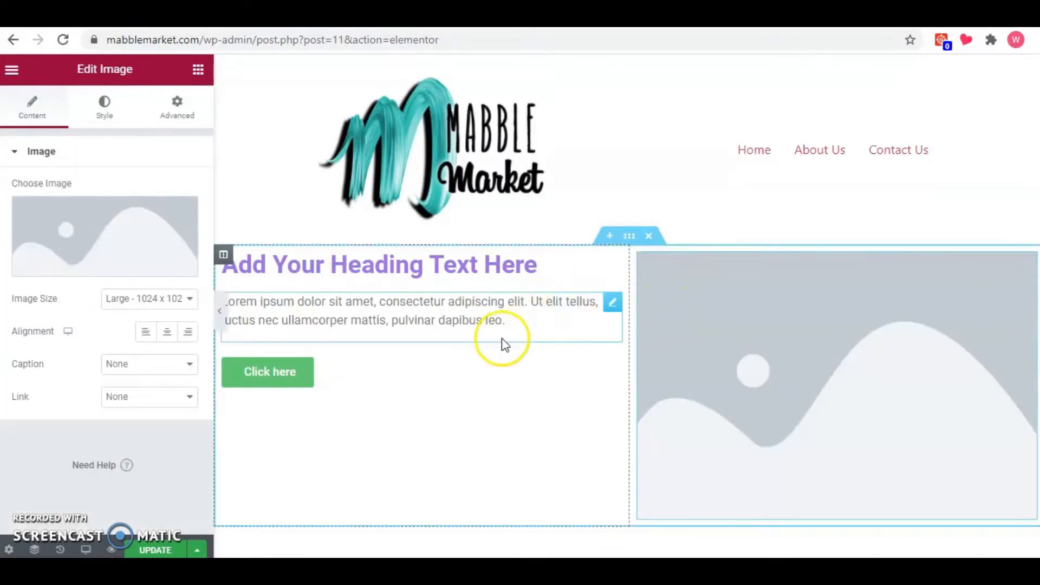
Step: Change the heading's title to "Welcome to my website!" and align it left
left_click(407, 271)
left_click_drag(144, 213, 19, 190)
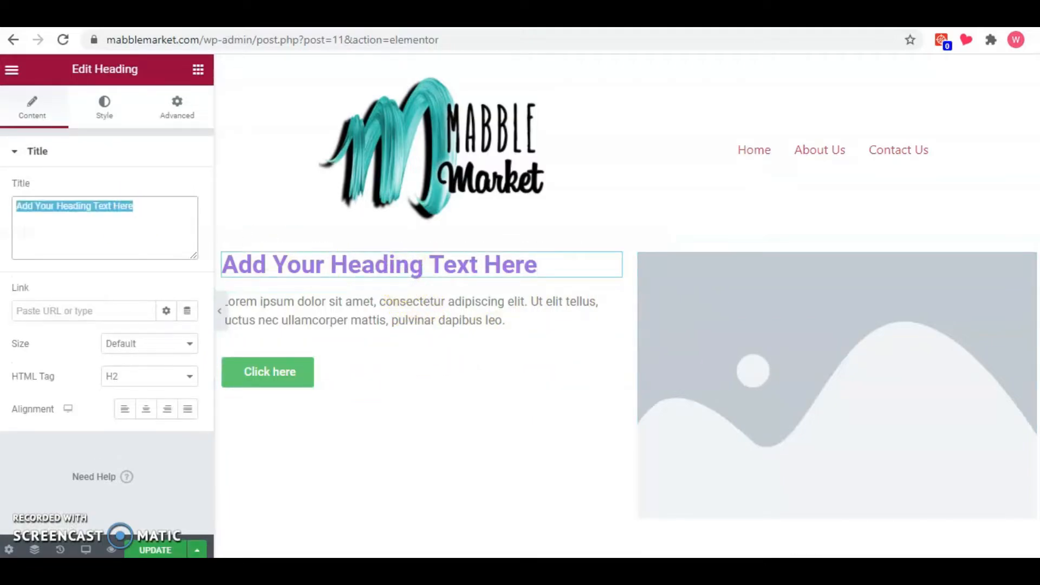
type("Welcome to my website!")
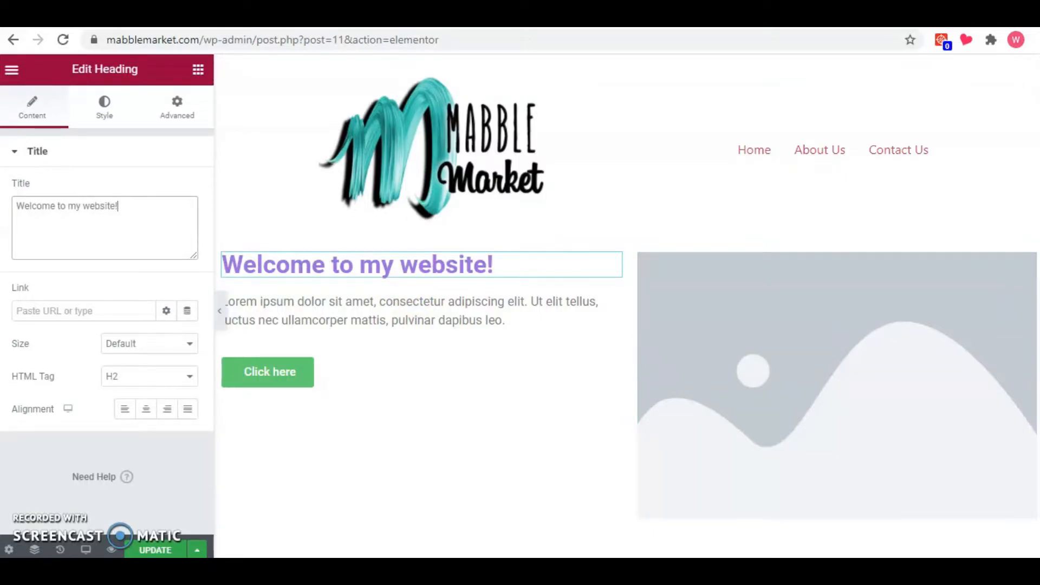
left_click(142, 412)
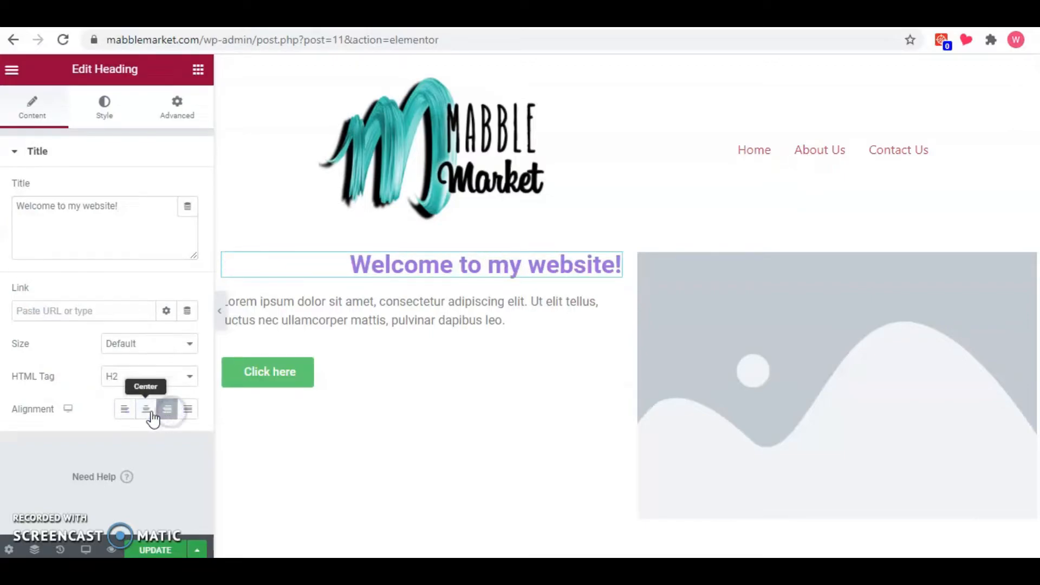
left_click(146, 412)
left_click(125, 412)
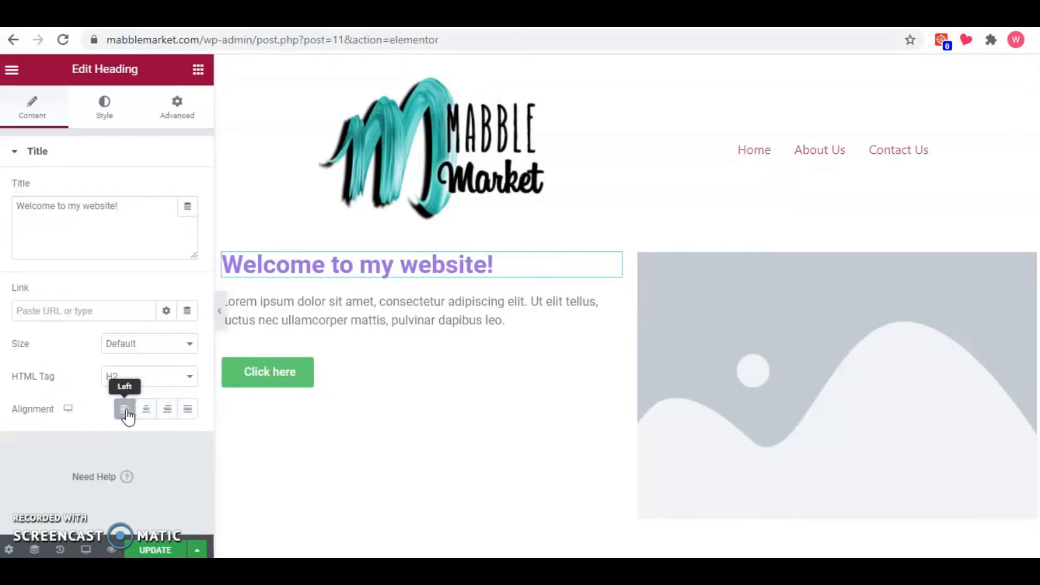
left_click(107, 203)
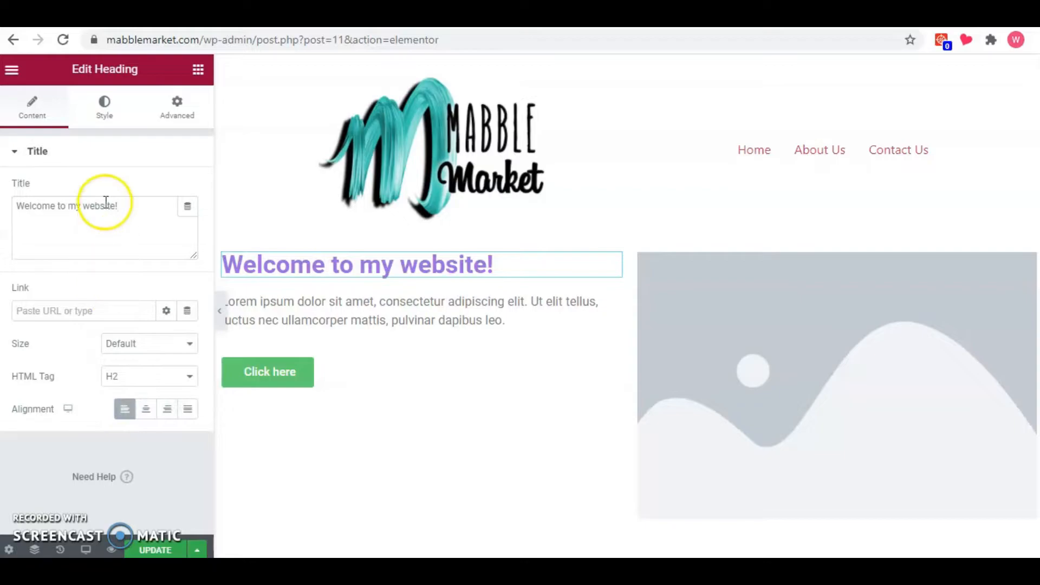
Step: Set the heading's text color to a light turquoise and save it as a global color named "New Global Color"
left_click(108, 111)
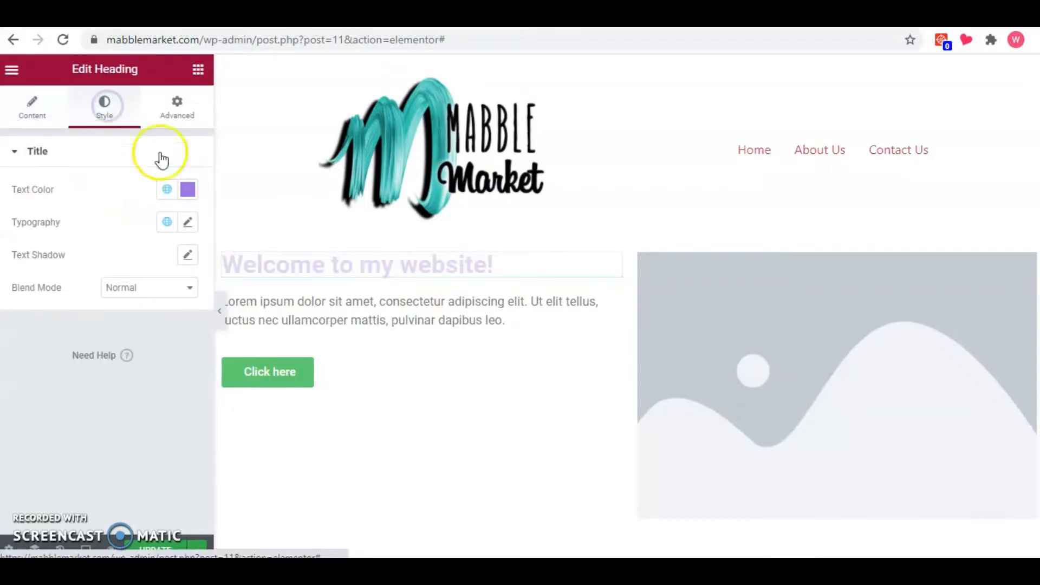
left_click(188, 189)
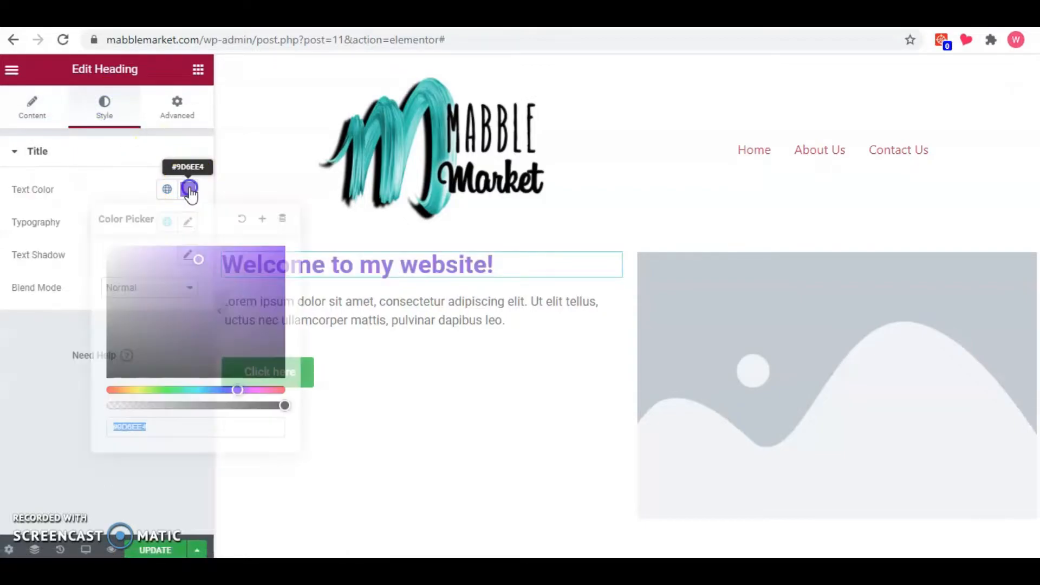
left_click(196, 390)
left_click_drag(206, 245, 185, 266)
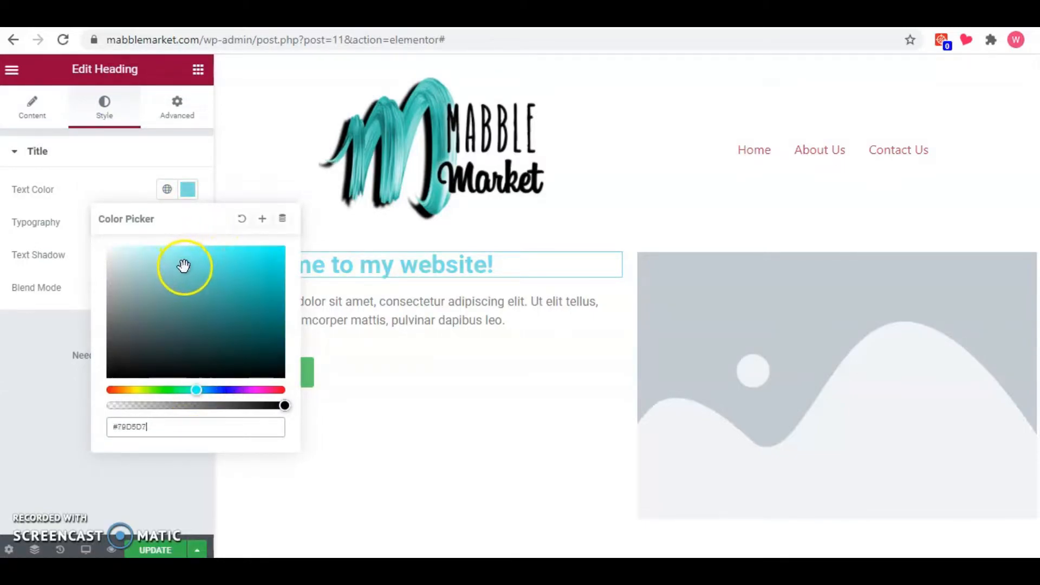
left_click(262, 221)
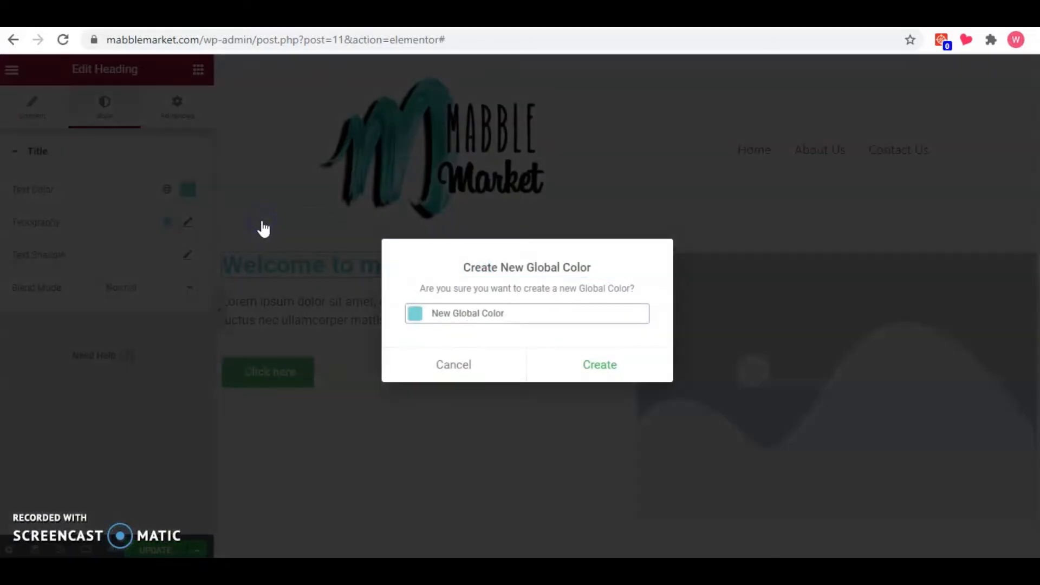
left_click(561, 366)
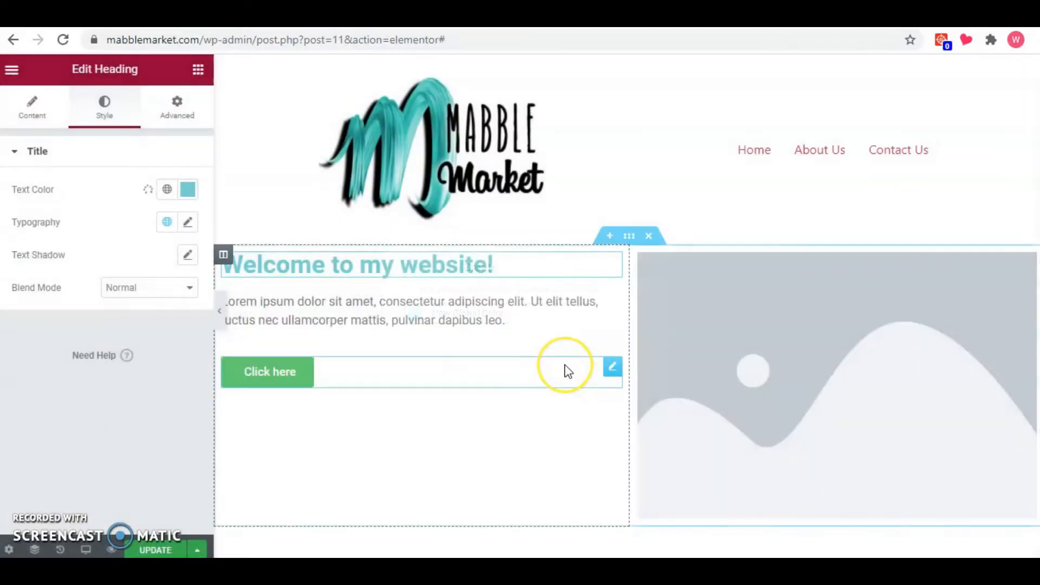
Step: Set the heading's typography to the Rock Salt font family at 34 px
left_click(188, 223)
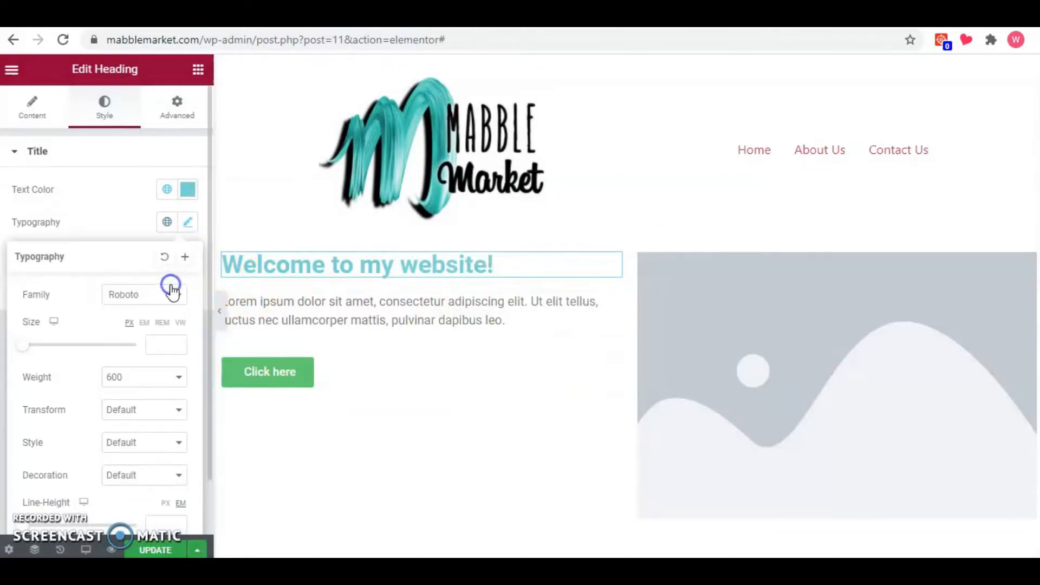
left_click(172, 291)
left_click(181, 465)
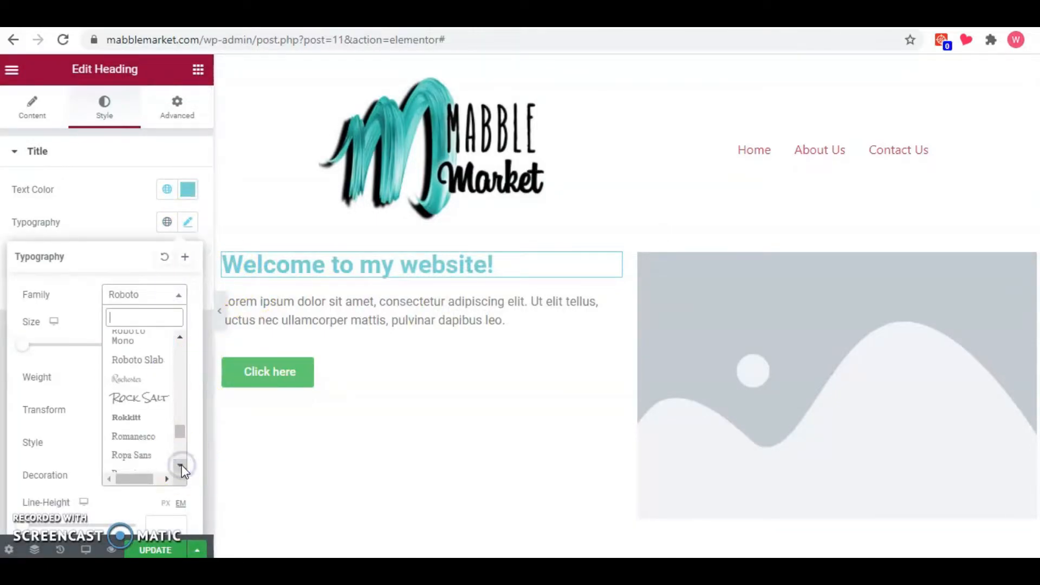
scroll(169, 406, "down", 1)
left_click(166, 373)
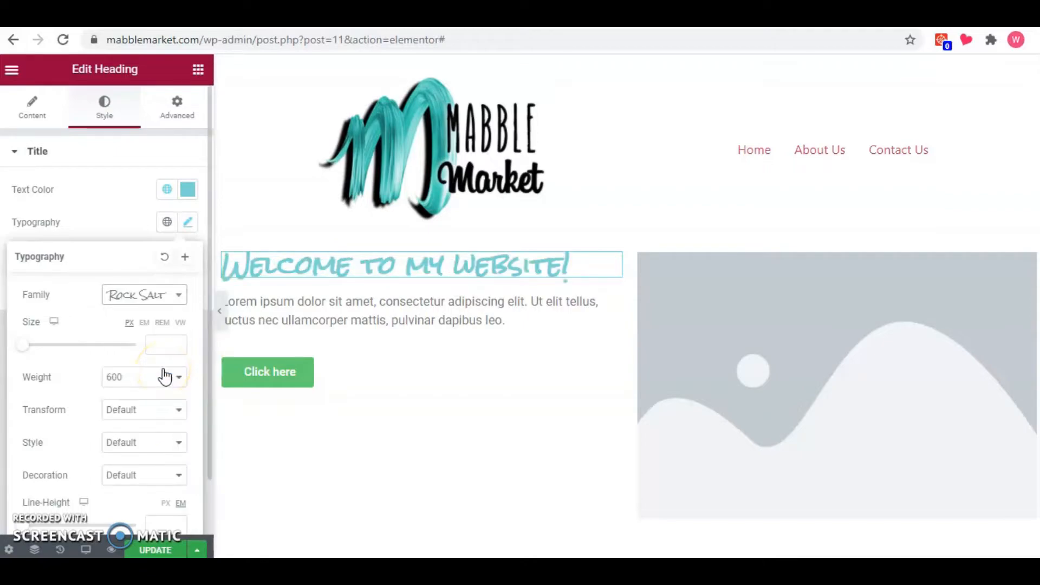
left_click_drag(21, 349, 38, 351)
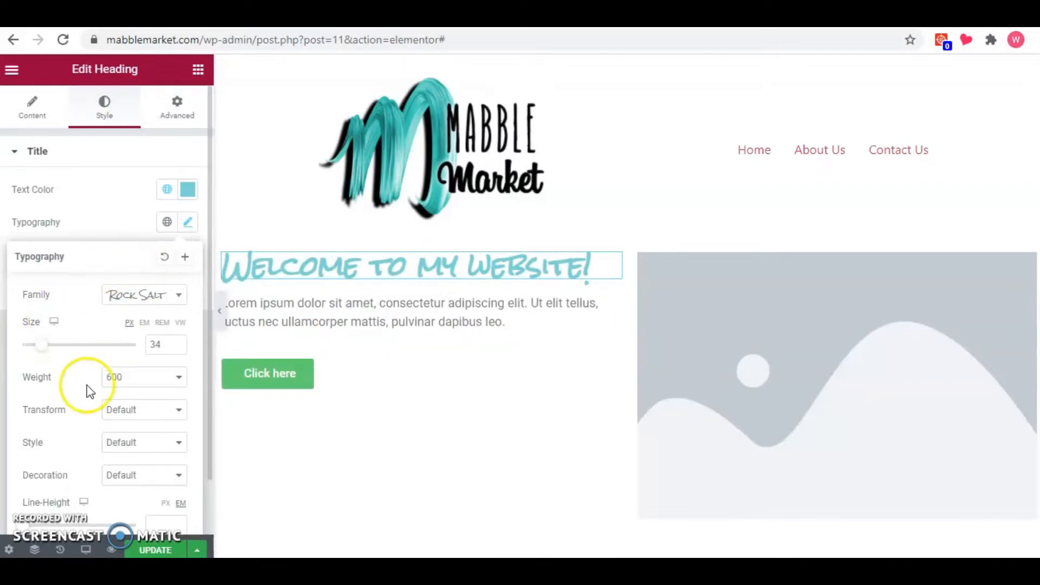
Step: Apply the Underline text decoration to the heading
scroll(86, 390, "down", 1)
left_click(139, 433)
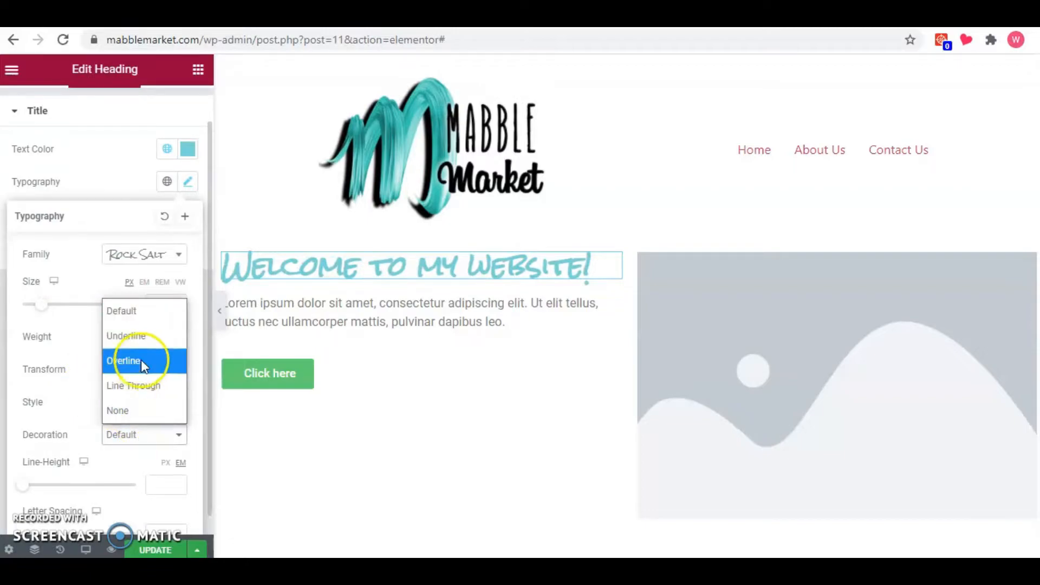
left_click(142, 341)
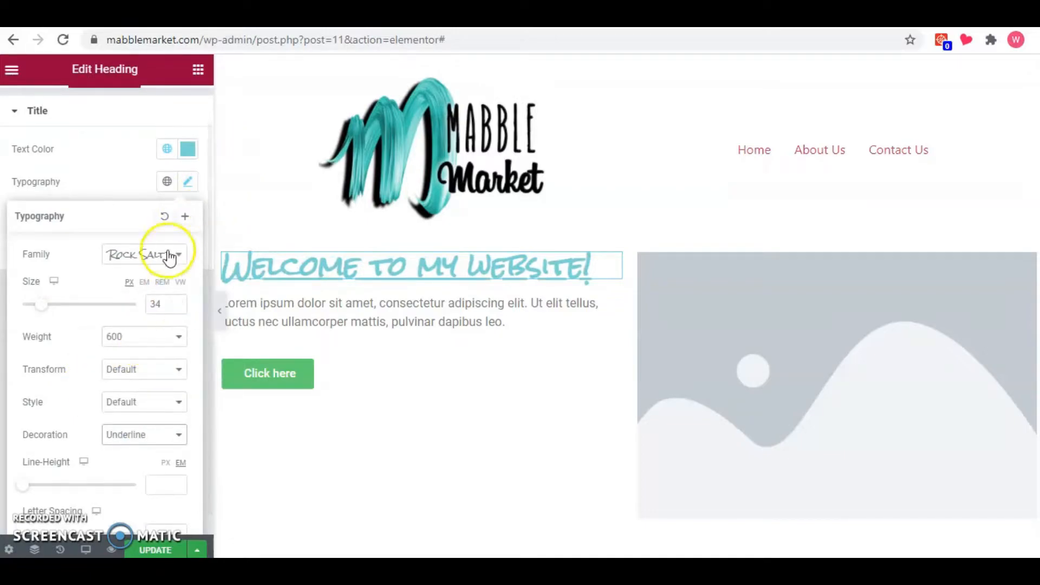
left_click(134, 173)
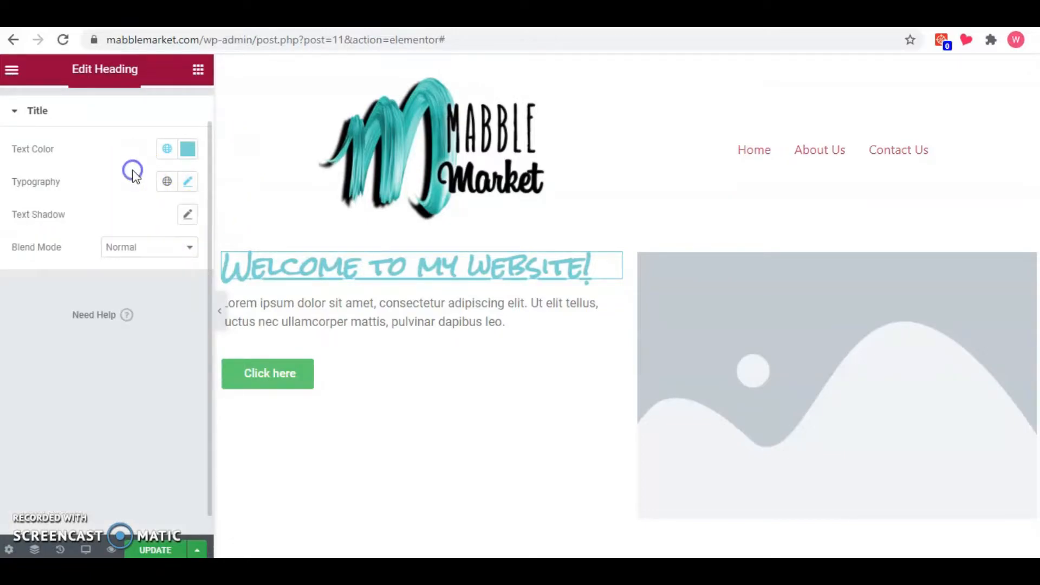
Step: Try a text shadow on the heading with blur 6, horizontal 5 and vertical 5, and reset it
left_click(187, 215)
left_click_drag(79, 373, 85, 373)
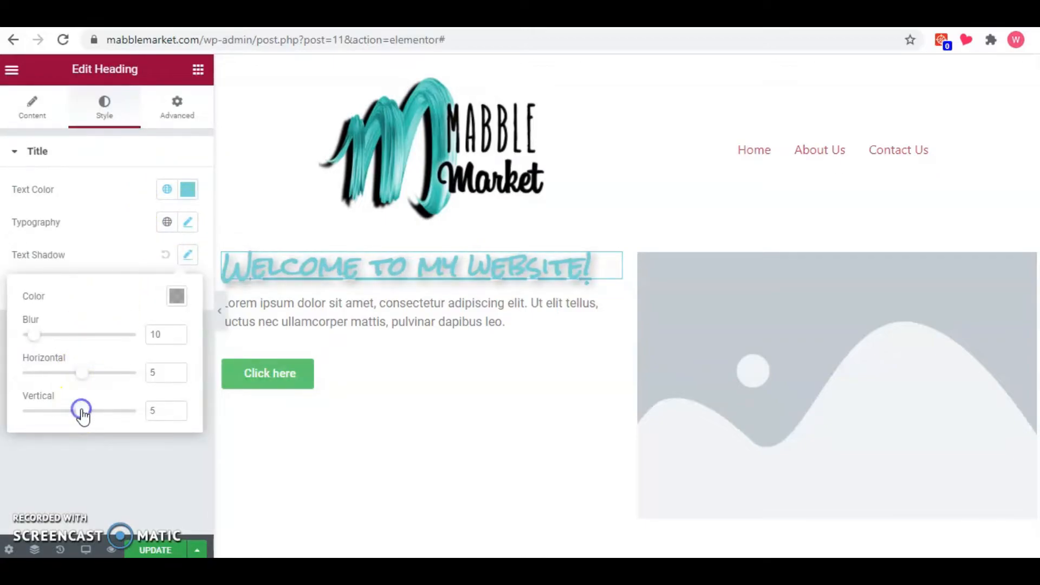
left_click_drag(28, 340, 24, 340)
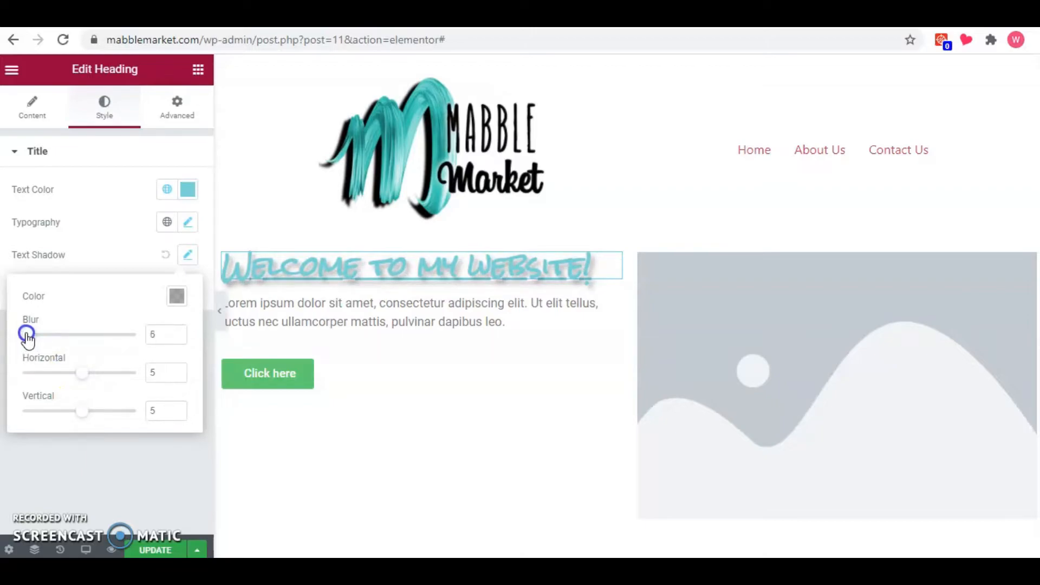
left_click(108, 254)
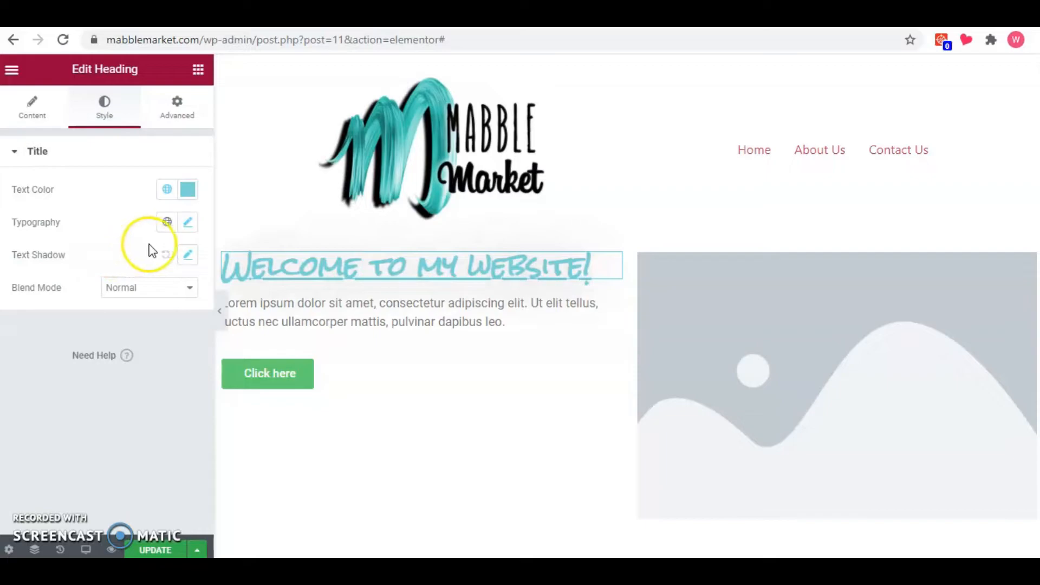
left_click(164, 256)
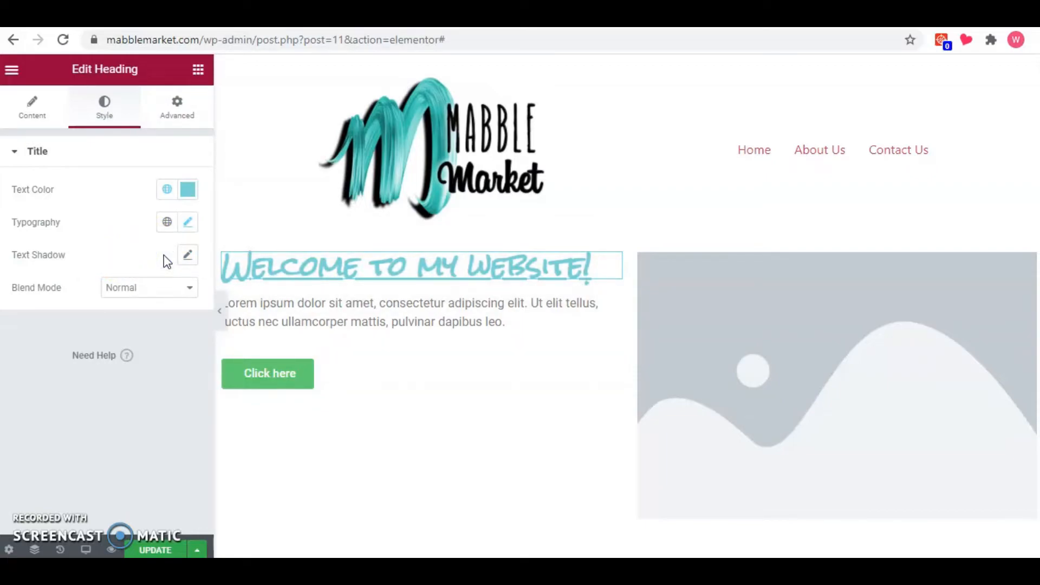
Step: Replace the placeholder paragraph below the heading with "I can't wait to build my website!"
left_click(341, 322)
left_click(113, 365)
key("ctrl+a")
type("I can'")
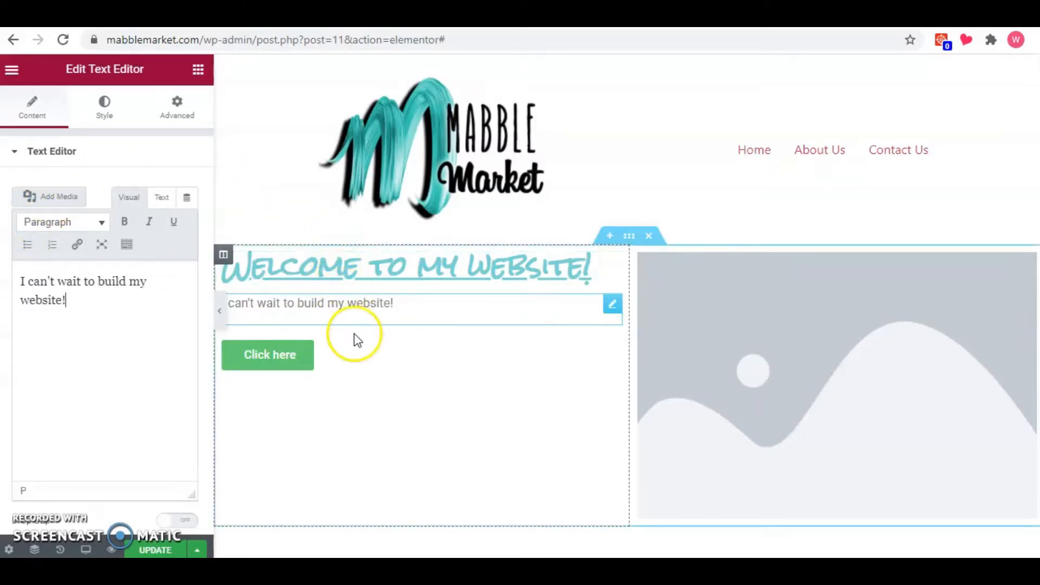
Step: Try Middle and Bottom vertical alignment for the first column, and set it to Top
left_click(225, 255)
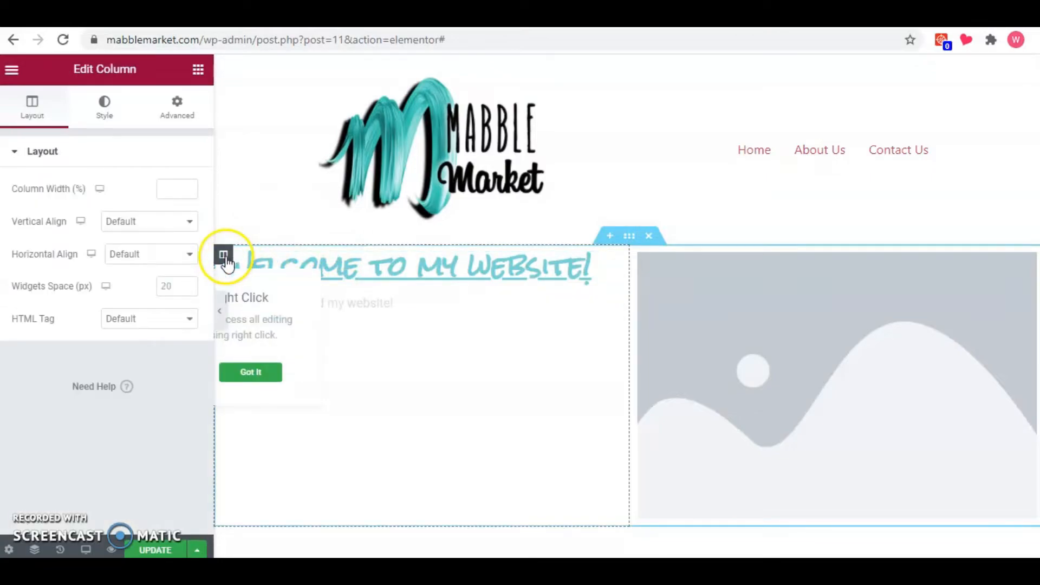
left_click(161, 223)
left_click(157, 293)
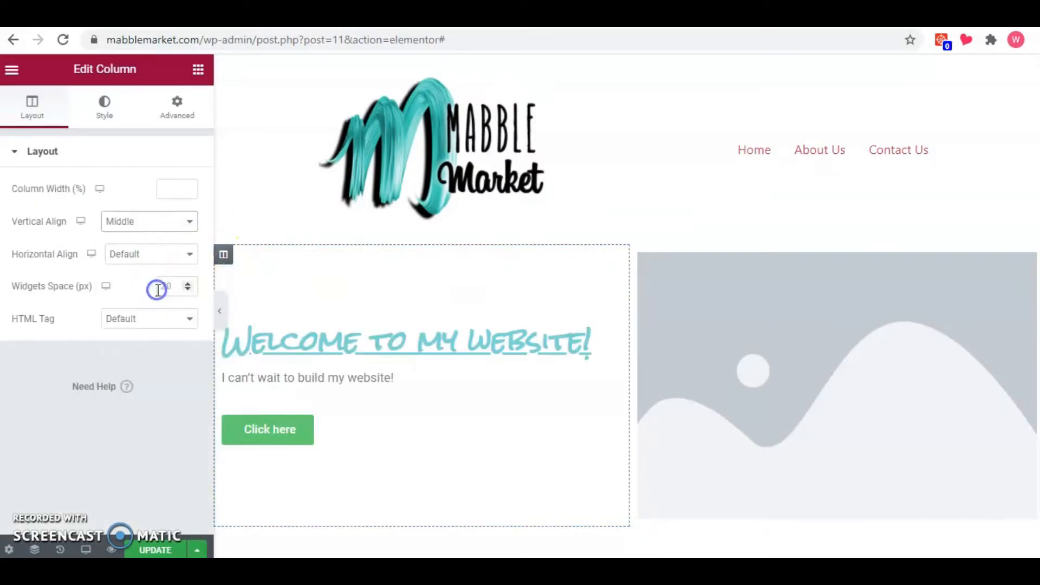
left_click(158, 220)
left_click(148, 319)
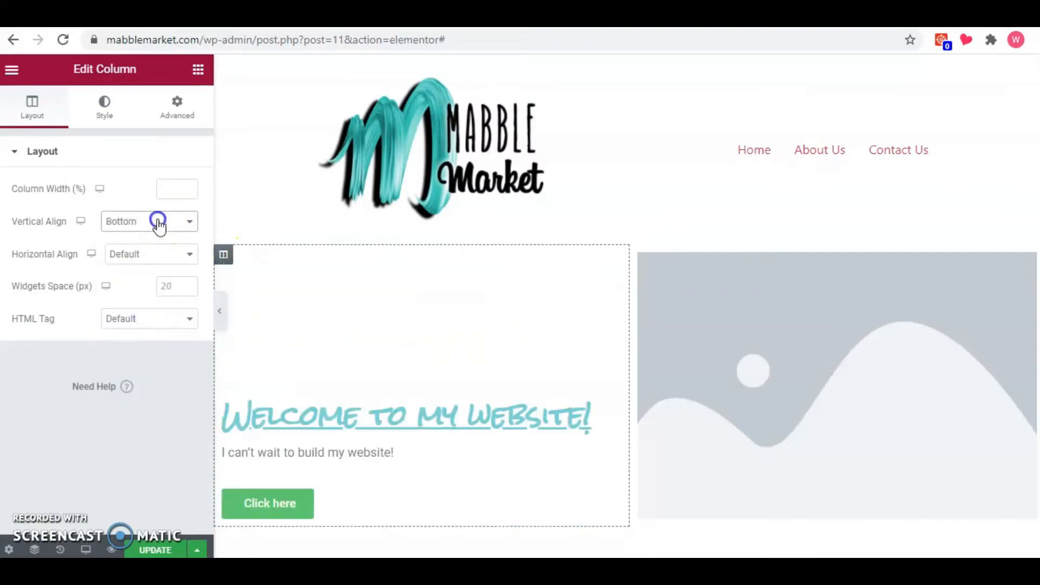
left_click(159, 223)
left_click(154, 269)
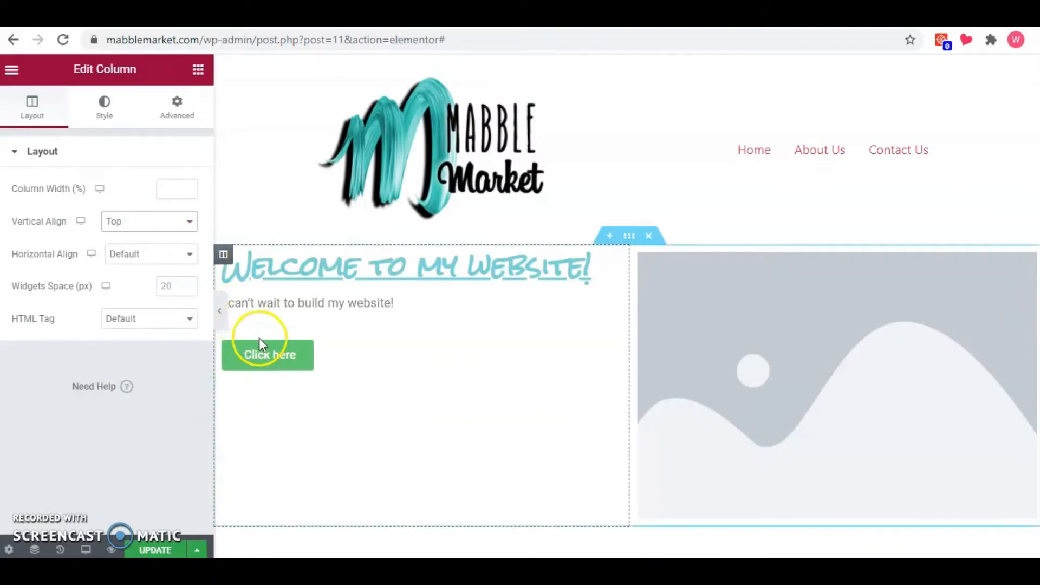
left_click(265, 351)
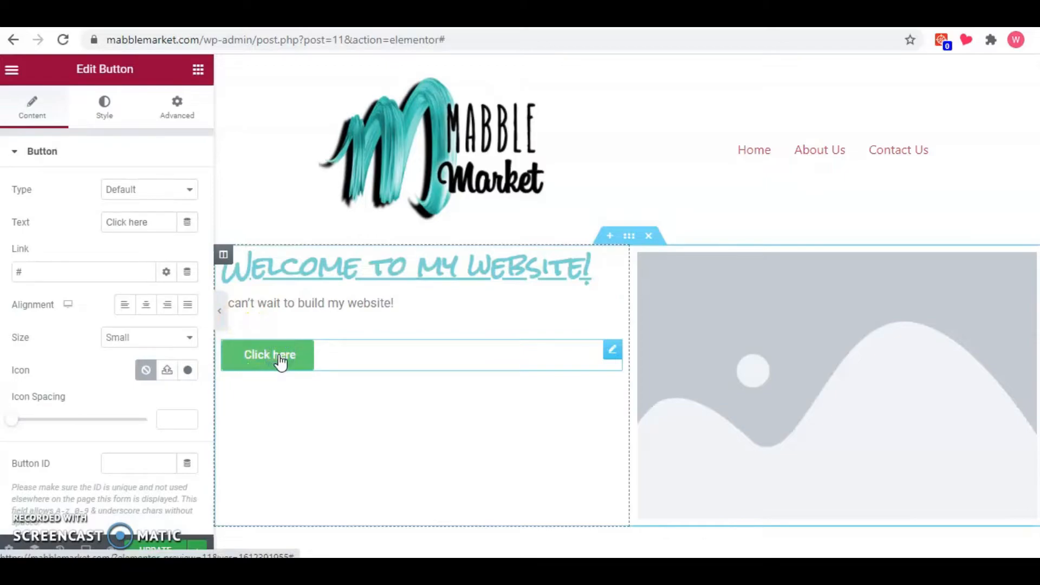
left_click_drag(172, 223, 92, 221)
type("Learn More")
left_click(34, 263)
double_click(35, 263)
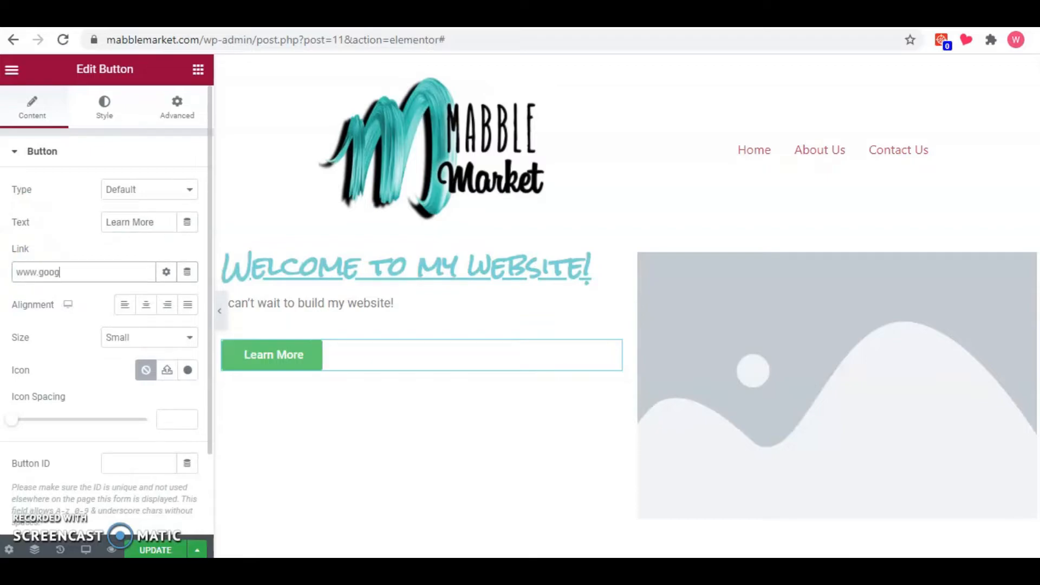
Step: Try the center and right alignments on the button, align it left and set its size to Large
left_click(146, 307)
left_click(167, 305)
left_click(152, 307)
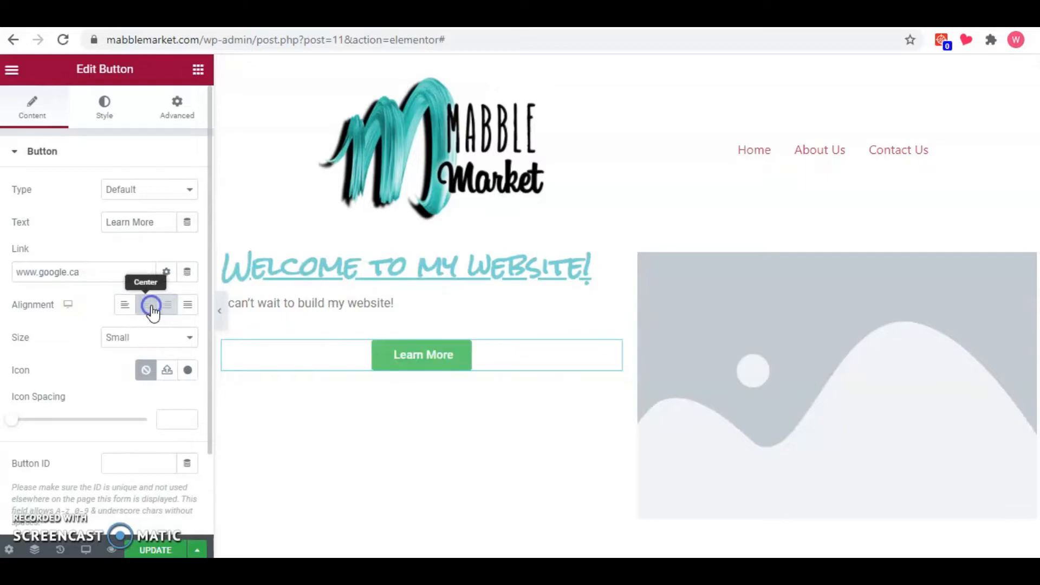
left_click(125, 305)
left_click(130, 338)
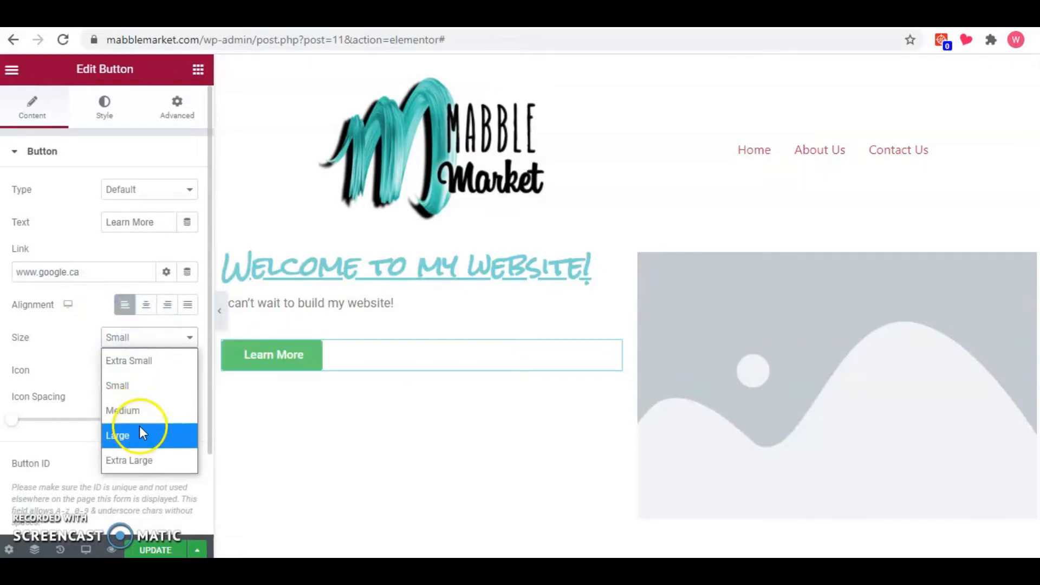
left_click(139, 434)
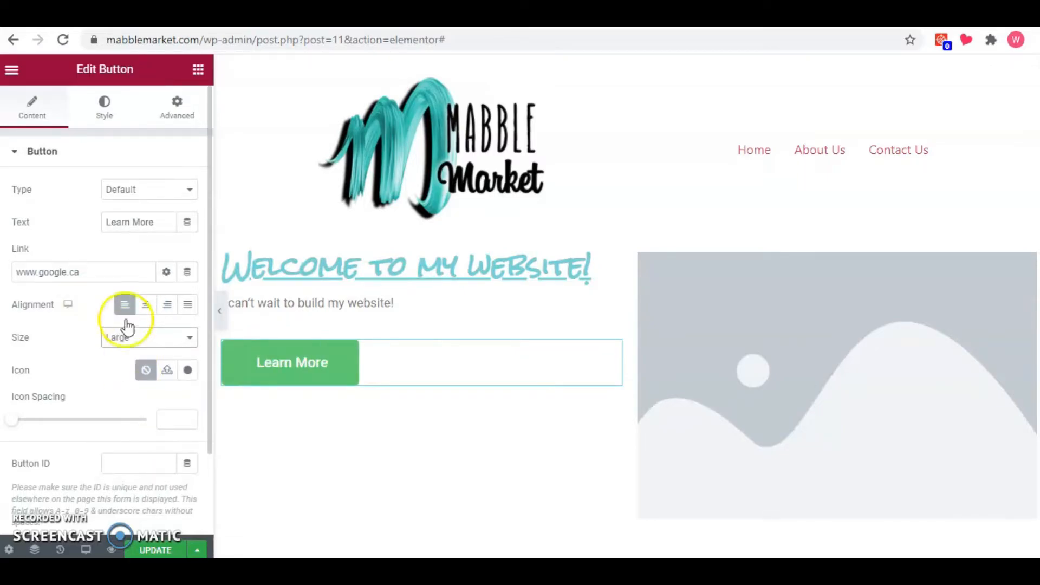
Step: Give the button the New Global Color as background and a border radius of 22 px on all corners
left_click(115, 121)
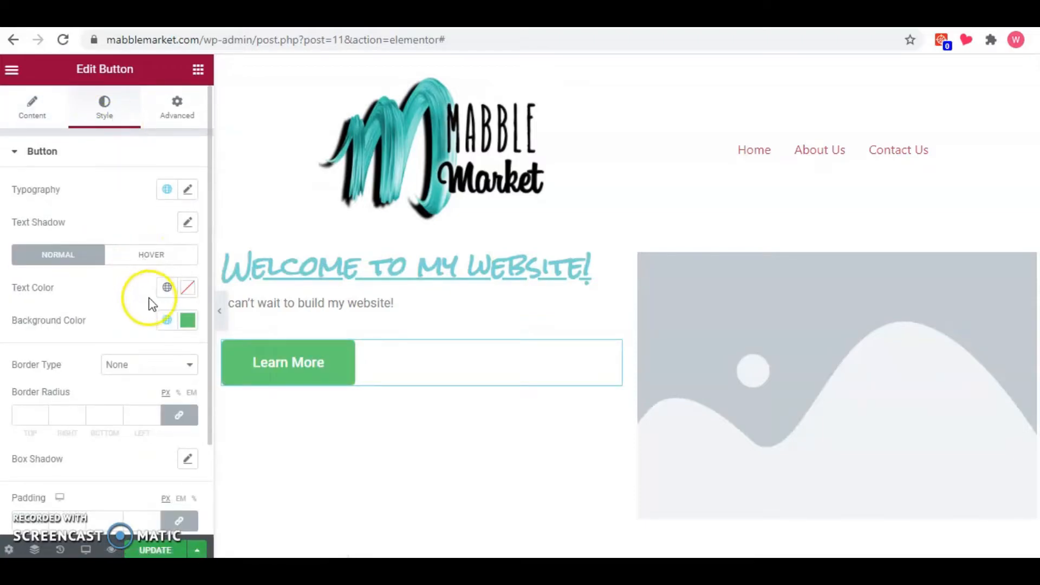
left_click(166, 321)
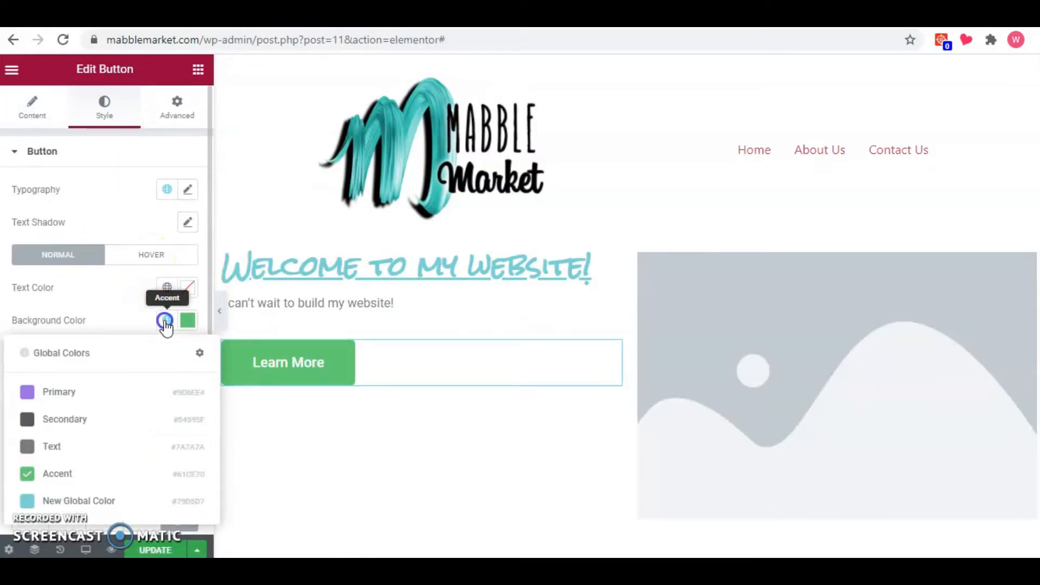
left_click(120, 500)
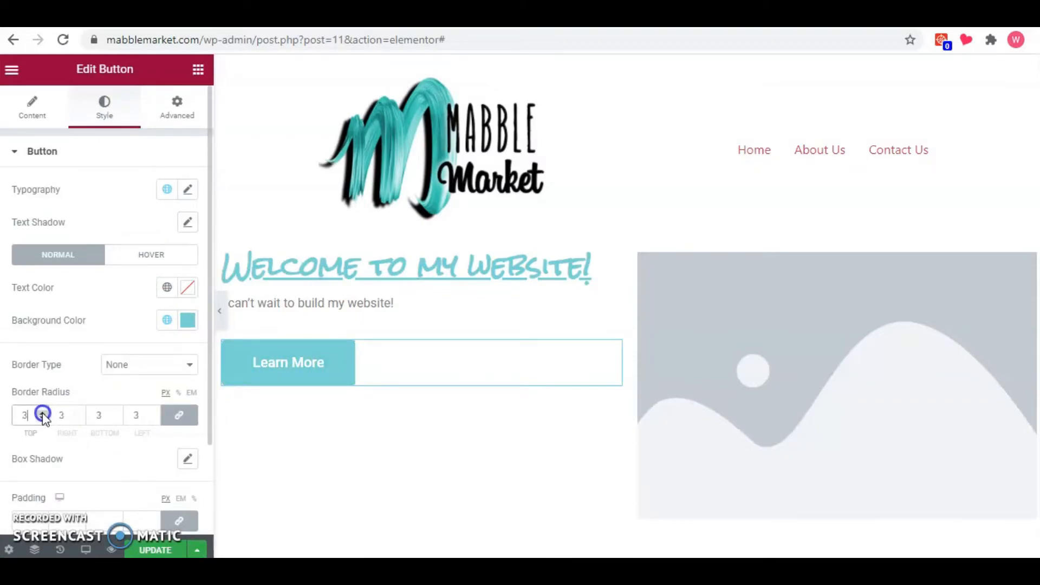
left_click_drag(43, 414, 42, 414)
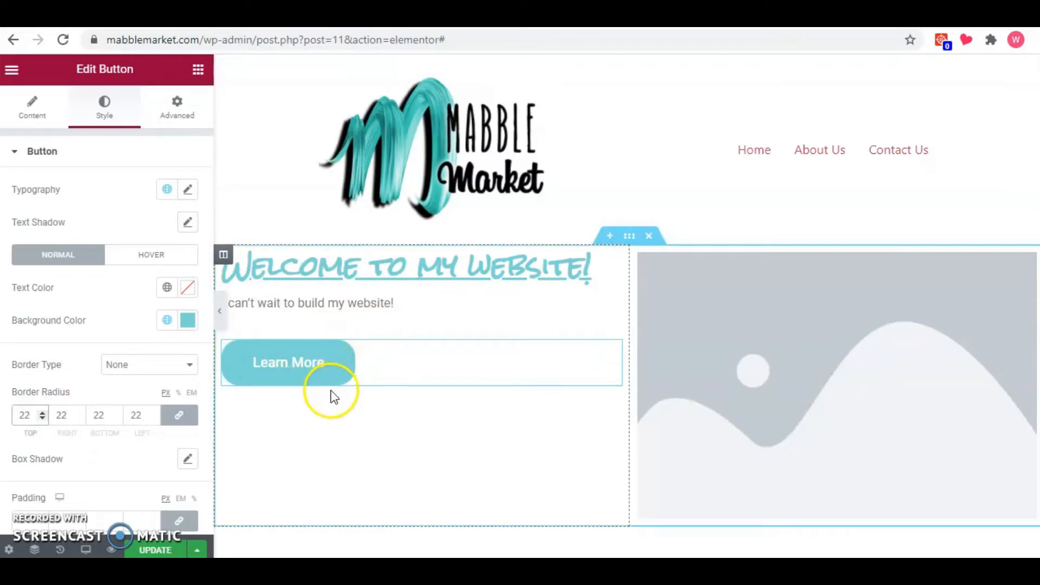
Step: Insert a Spacer widget between the heading and the text, and set its space to 30 px
left_click(198, 70)
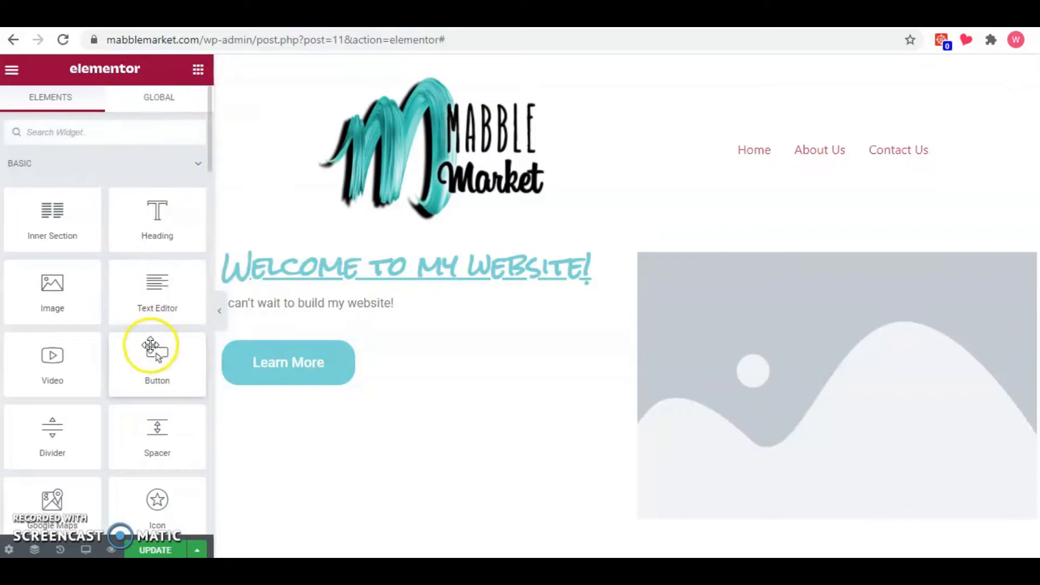
left_click_drag(158, 423, 302, 302)
left_click_drag(11, 214, 16, 212)
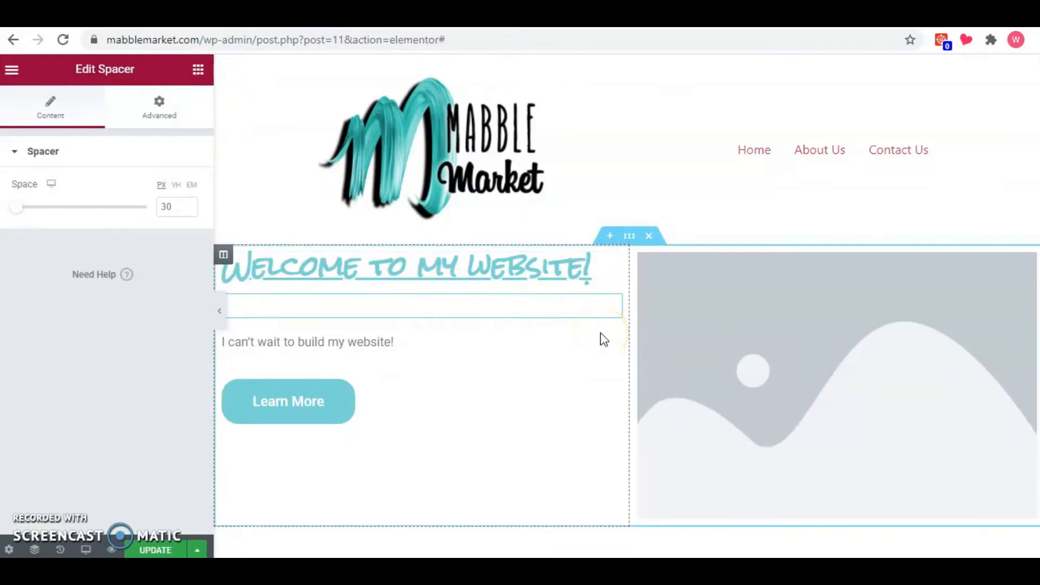
Step: Try Full Width as the section's content width, preview the page with the editing panel hidden, and set the width back to Boxed
left_click(629, 238)
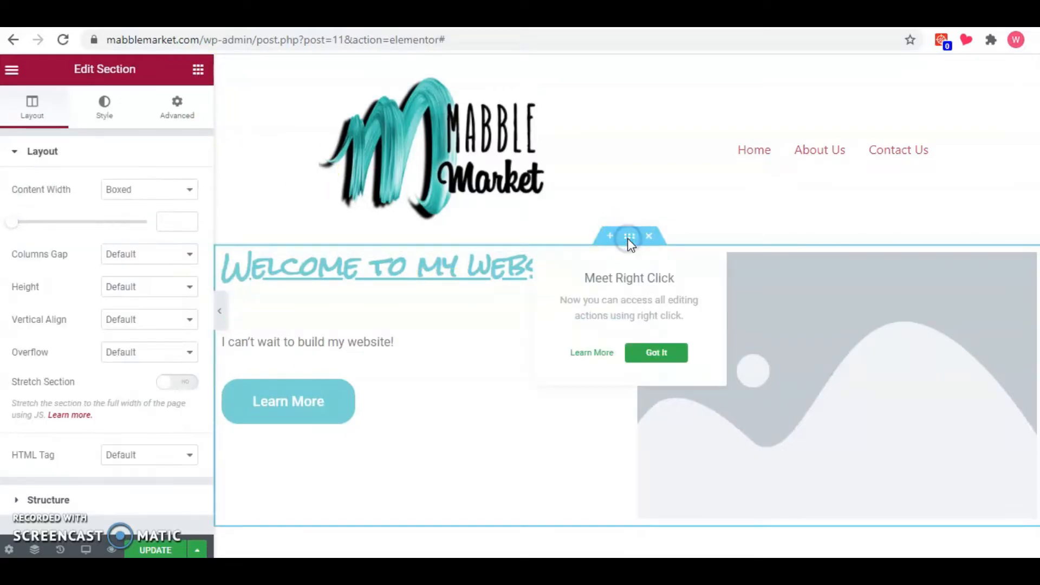
left_click(149, 193)
left_click(149, 193)
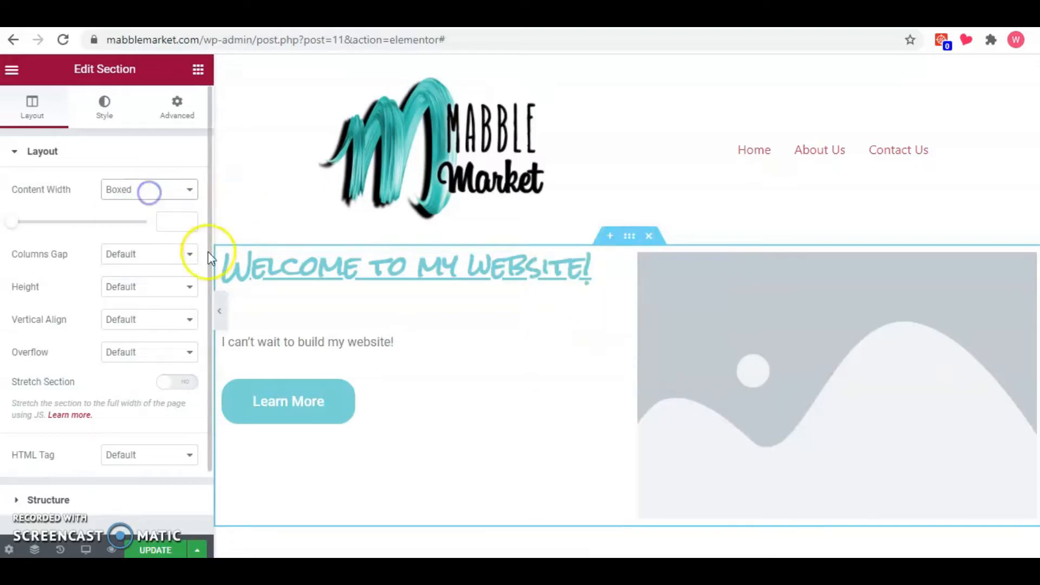
left_click(213, 311)
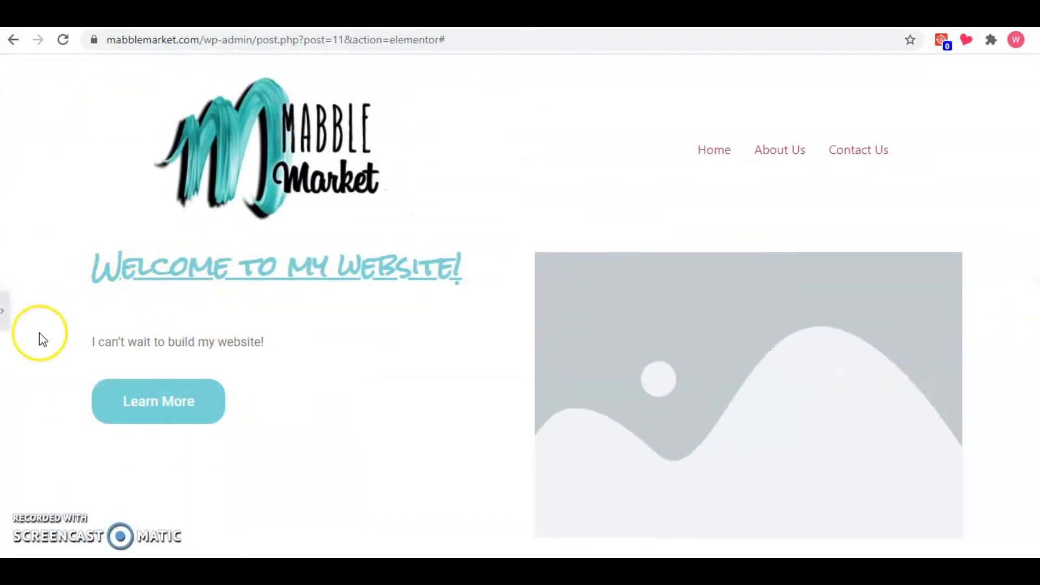
left_click(4, 312)
left_click(147, 193)
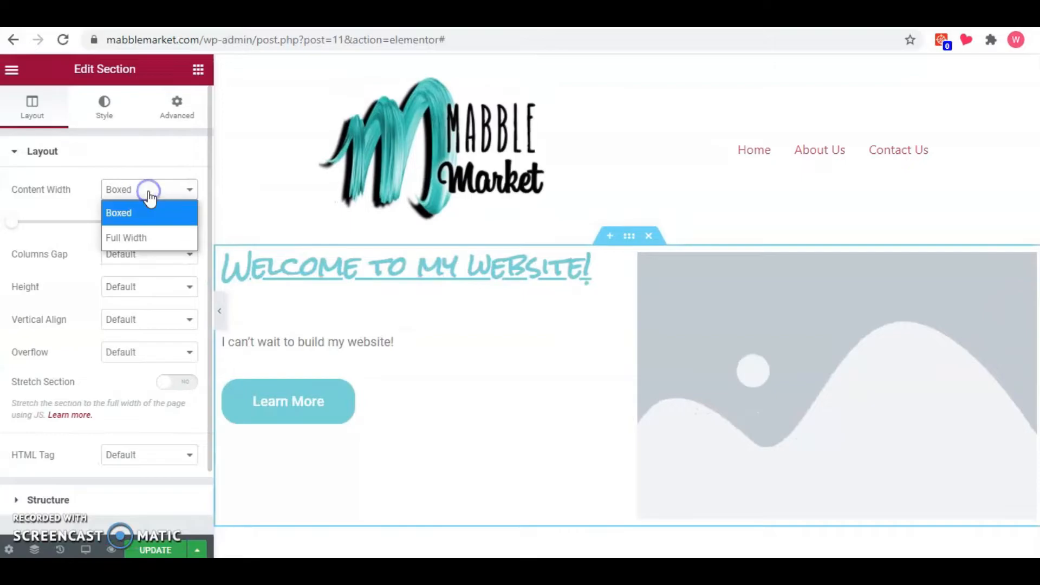
left_click(142, 238)
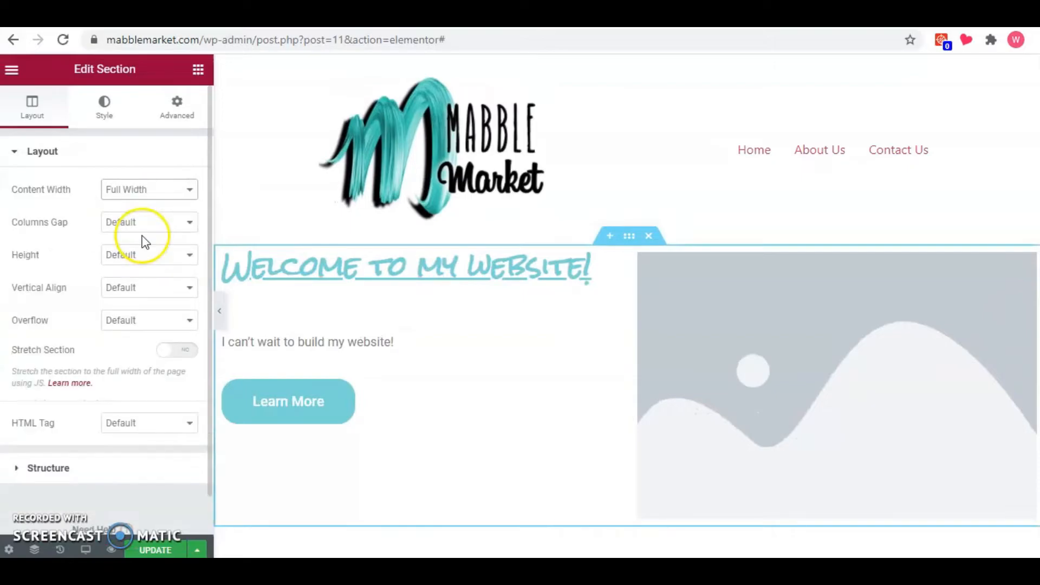
left_click(219, 310)
left_click(5, 314)
left_click(123, 190)
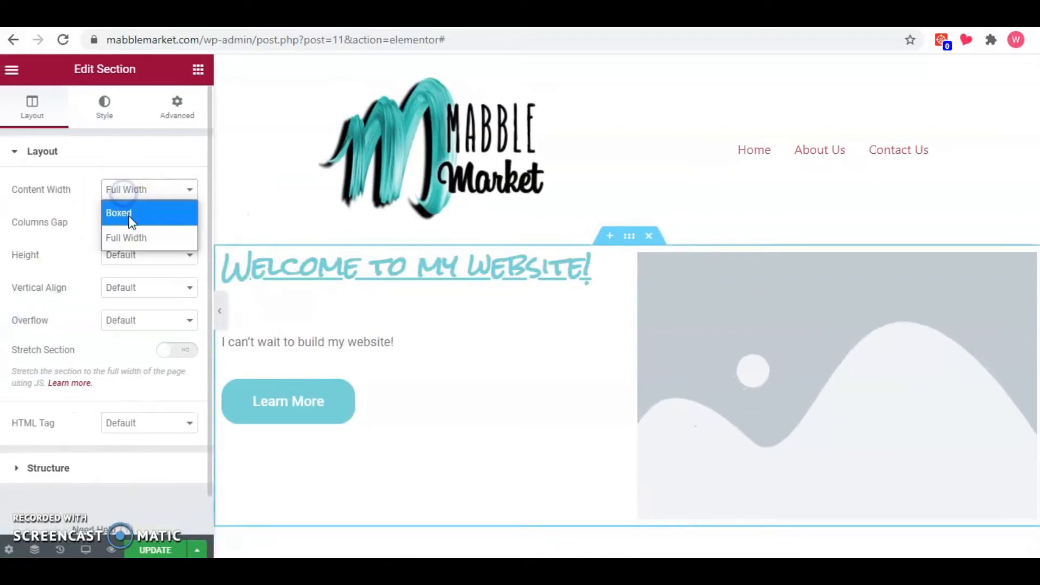
left_click(130, 217)
Step: Give the section a Classic background in black, #000000
left_click(110, 106)
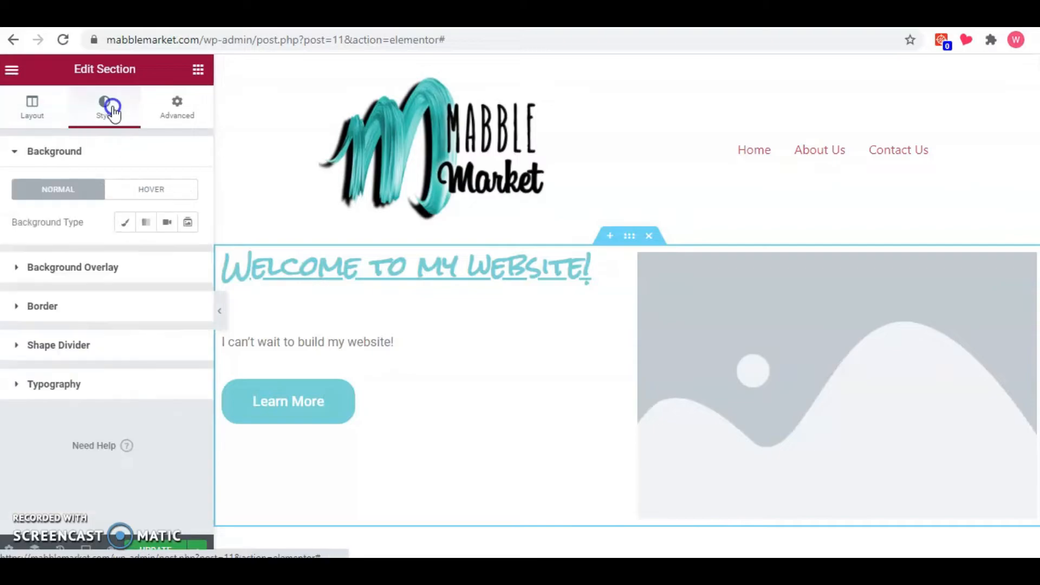
left_click(126, 222)
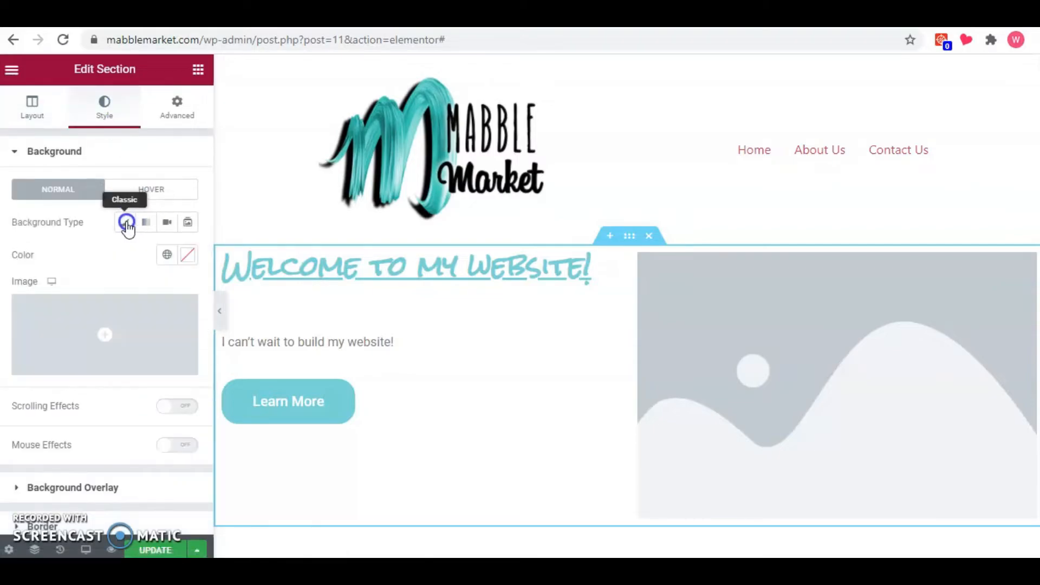
left_click(188, 255)
left_click_drag(152, 343, 246, 443)
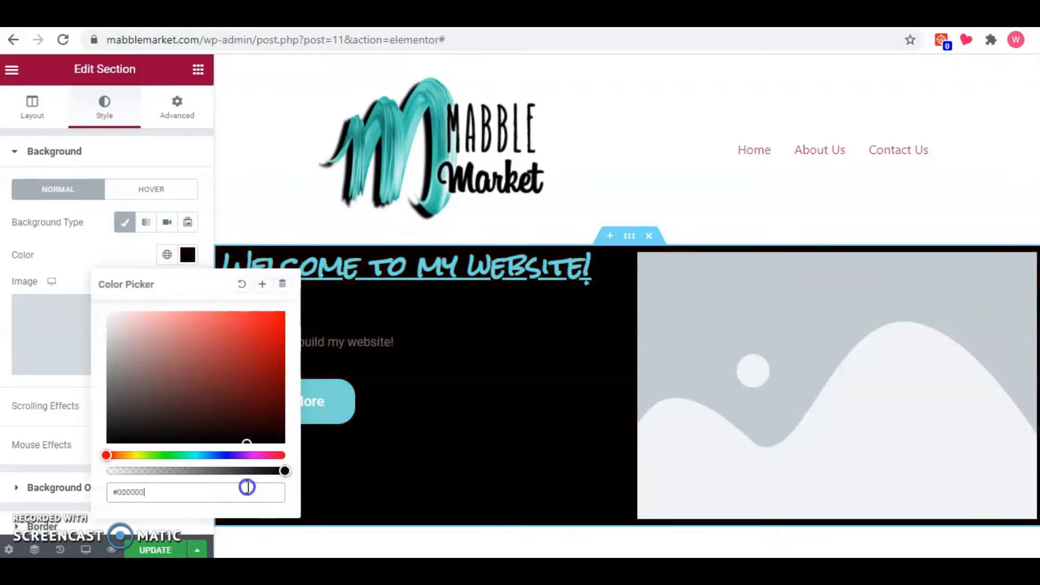
left_click(93, 239)
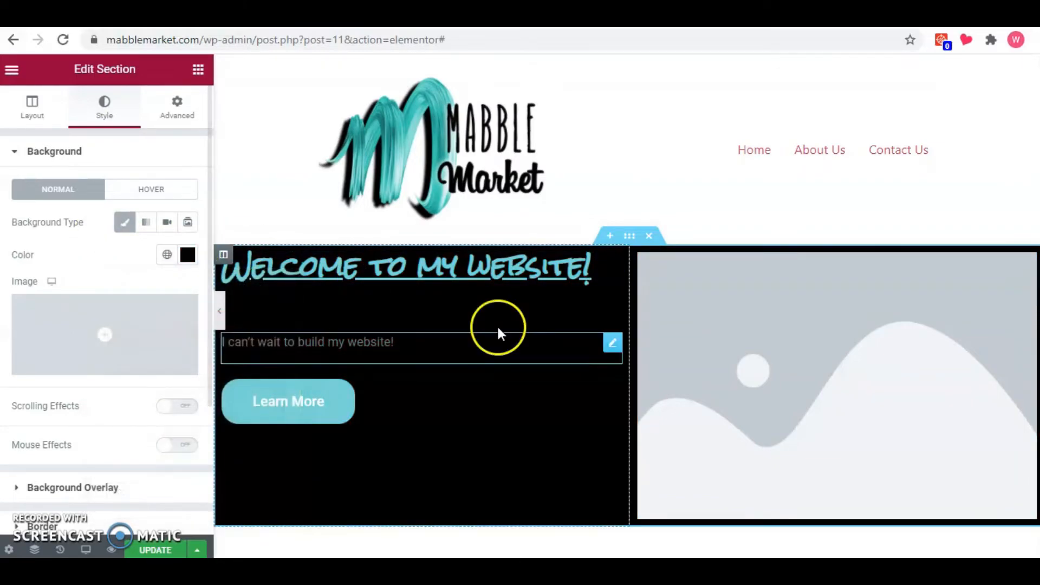
Step: Replace the placeholder image in the second column with the Christmas tree and mugs photo from the Media Library
left_click(699, 366)
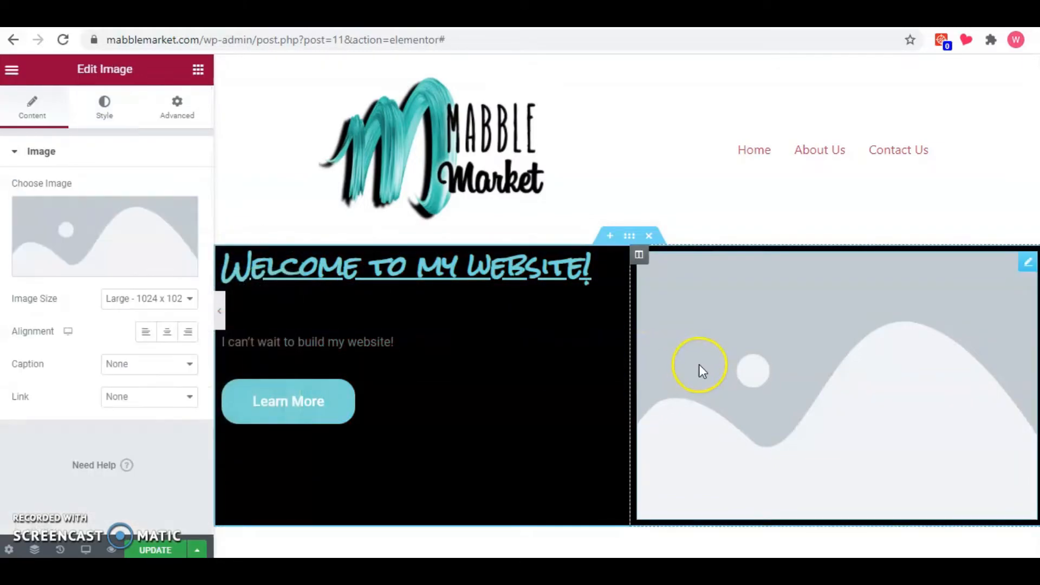
left_click(105, 232)
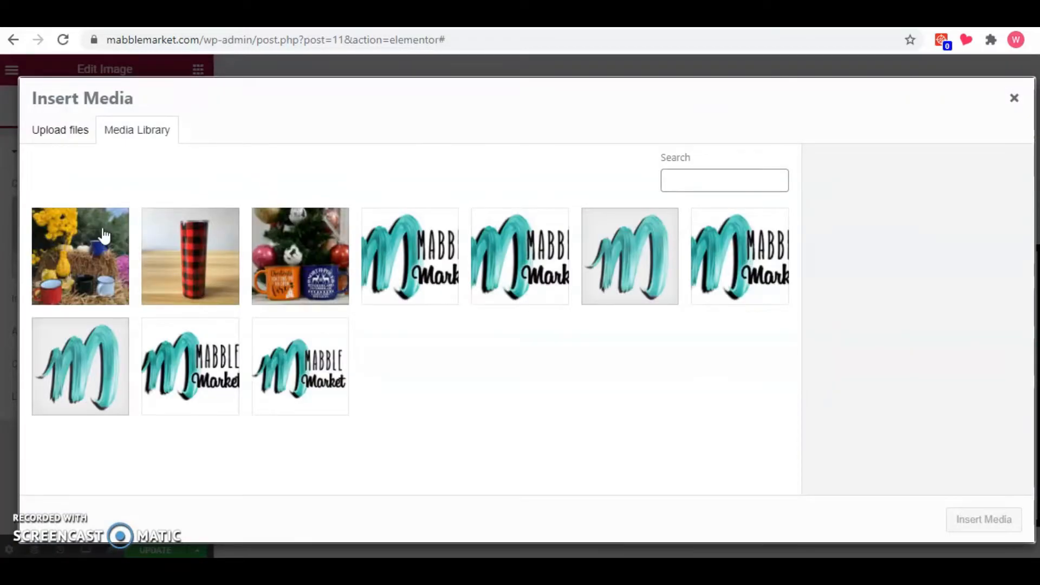
left_click(72, 135)
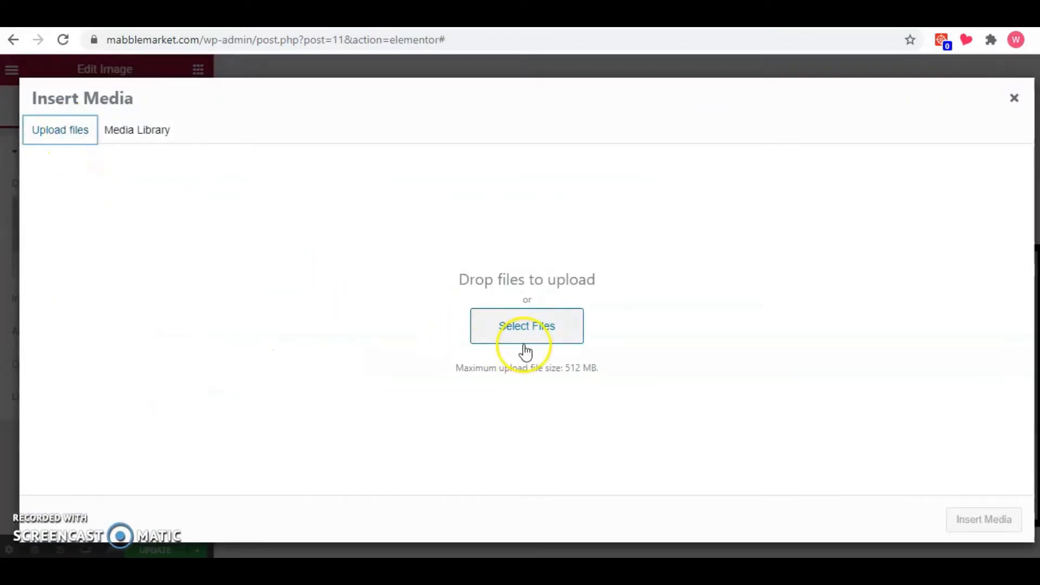
left_click(154, 131)
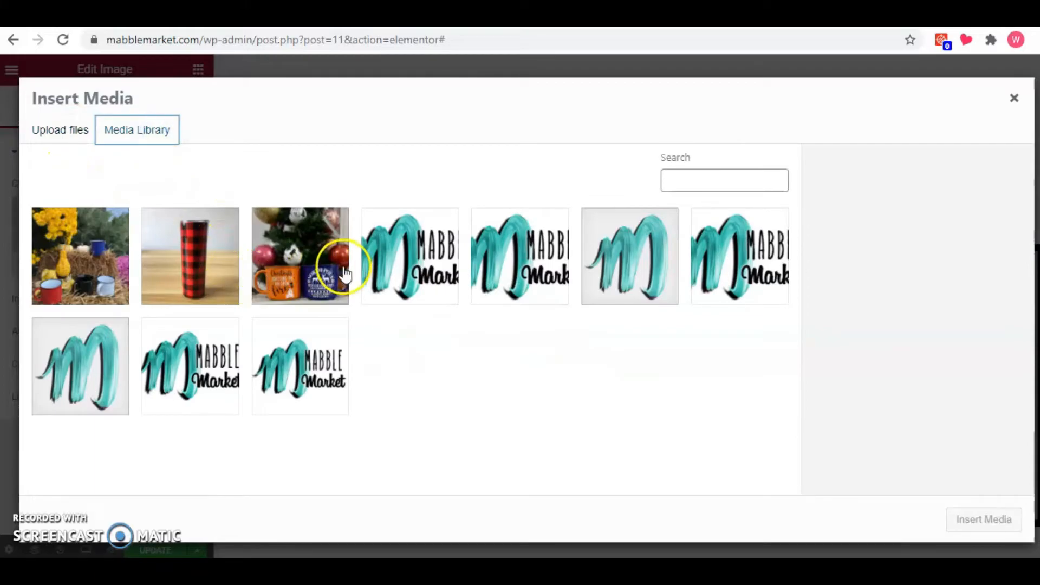
left_click(306, 272)
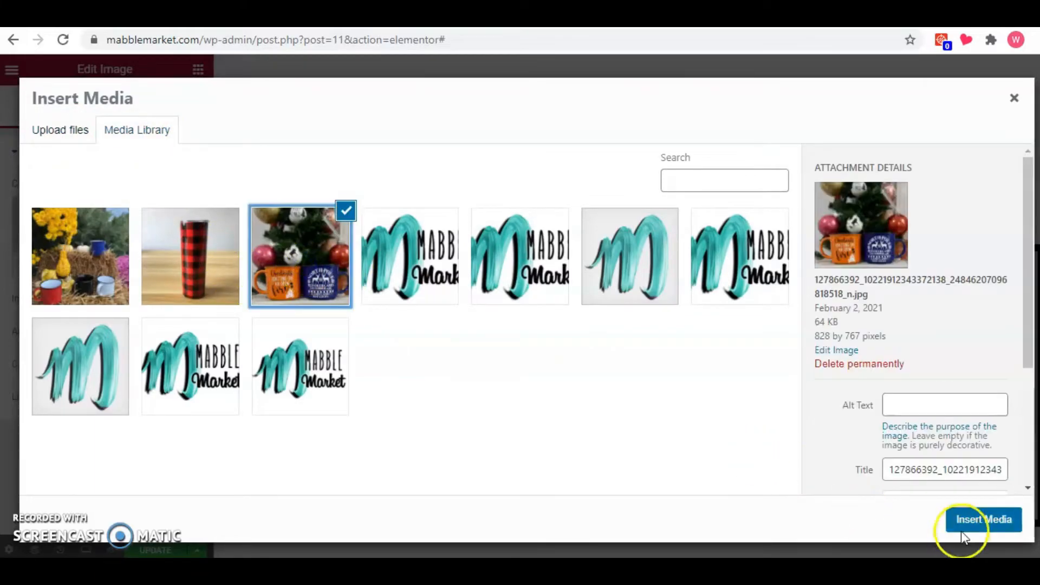
left_click(971, 519)
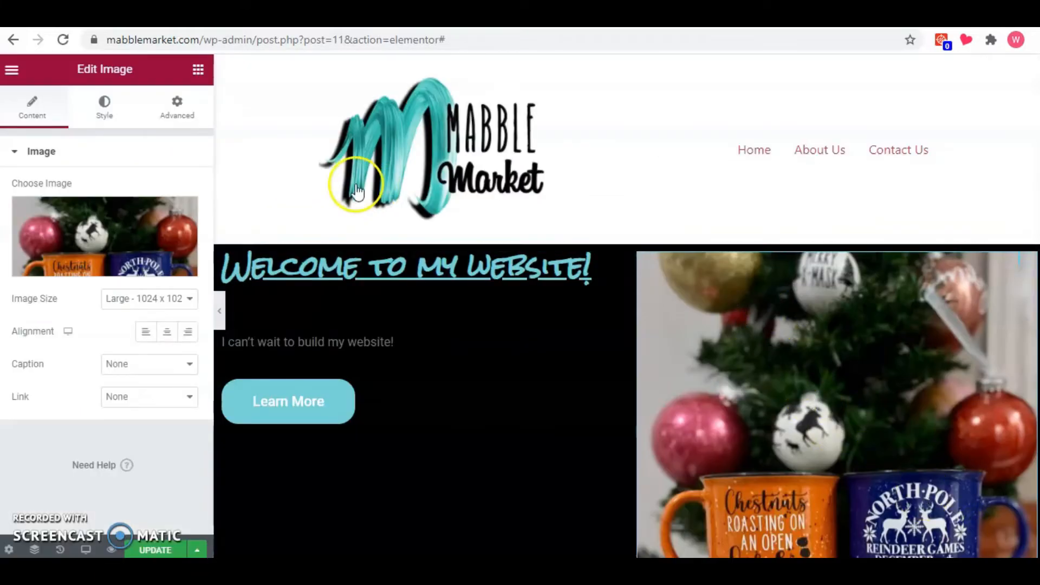
Step: Set the mugs image's max width to 66%
left_click(108, 106)
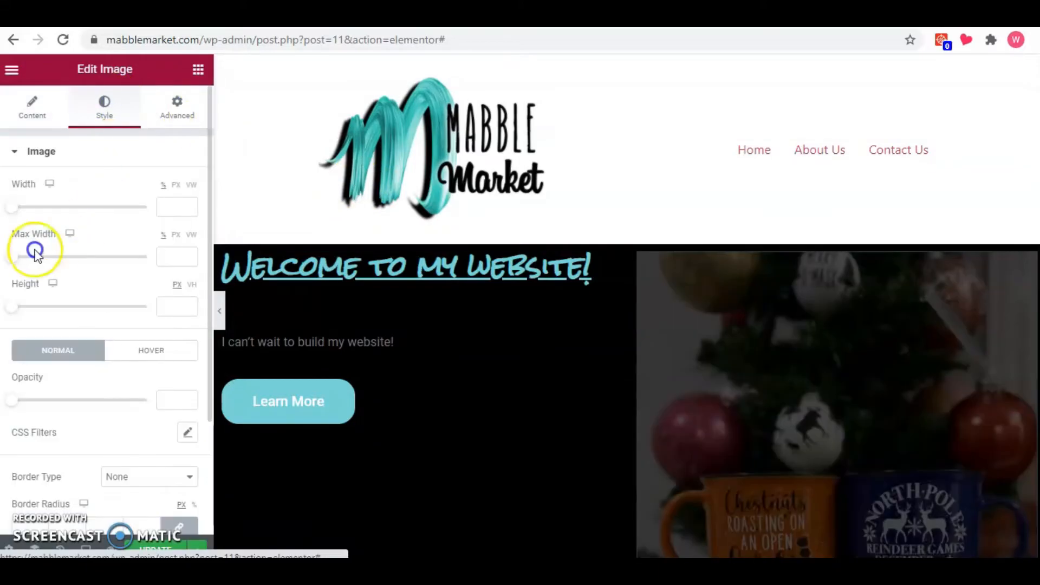
left_click(13, 254)
left_click_drag(13, 255, 103, 255)
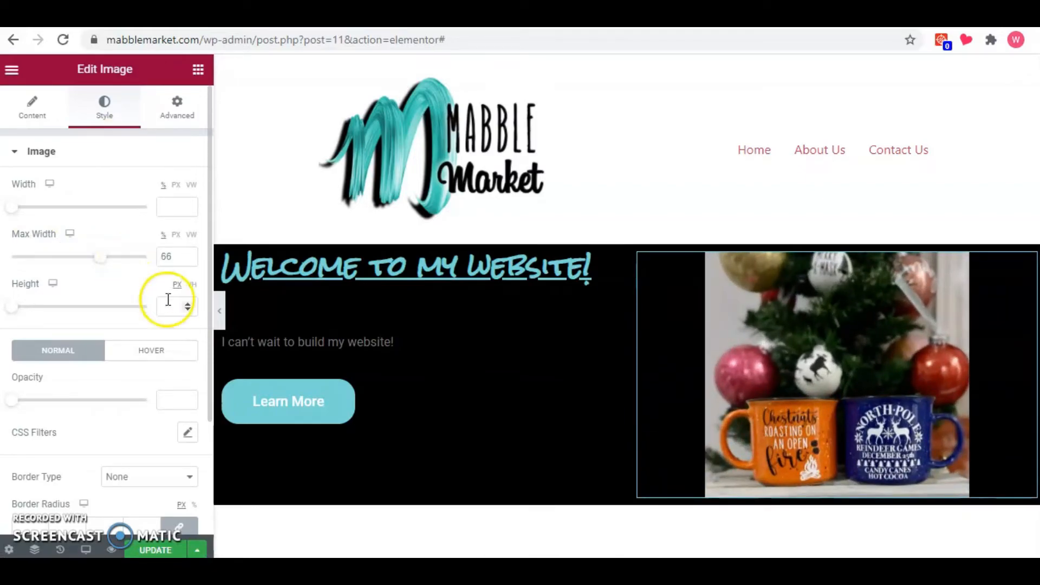
scroll(189, 354, "down", 1)
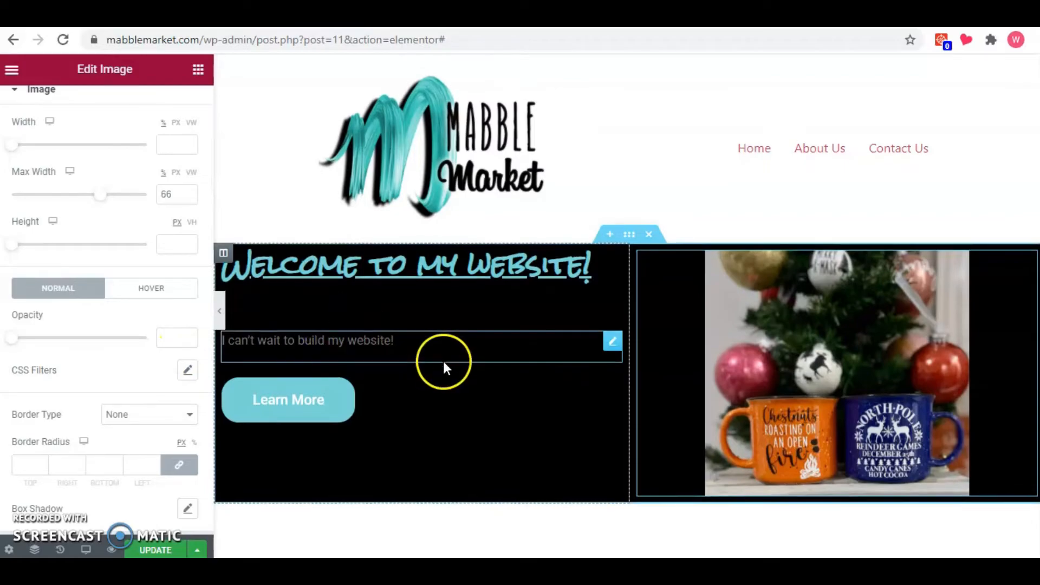
Step: Add a two-column section below the black section and place a Video widget in its first column
scroll(443, 362, "down", 3)
left_click(611, 436)
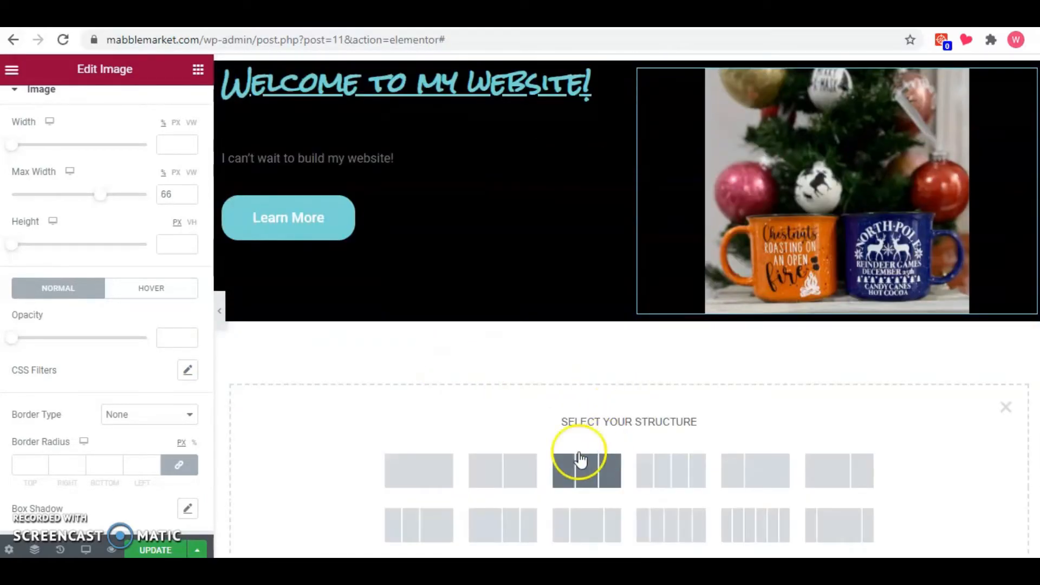
left_click(503, 466)
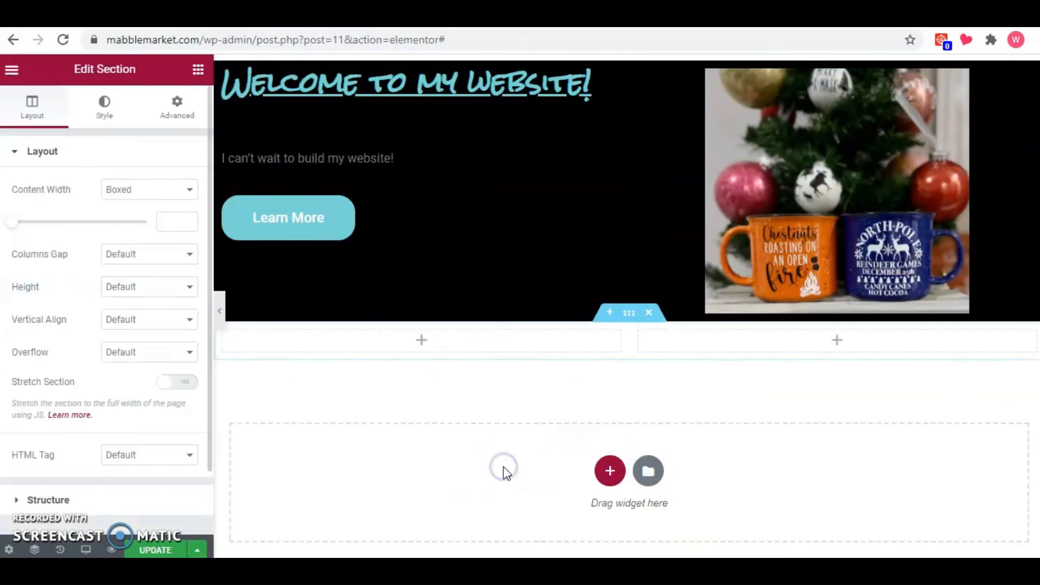
left_click(198, 71)
left_click_drag(54, 361, 364, 344)
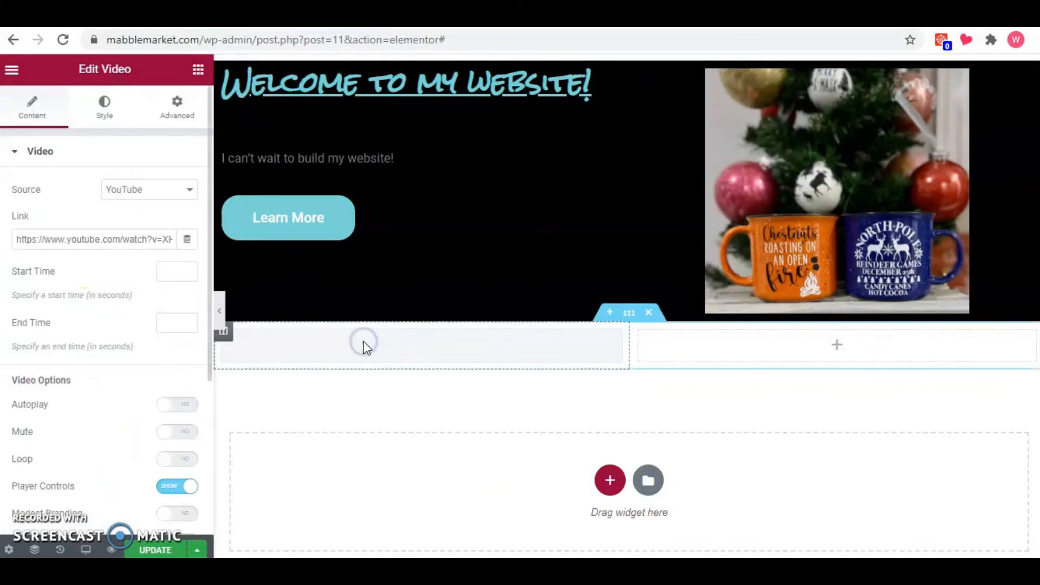
Step: Set the video's source to Self Hosted and insert Sampe-Video-Wholesale-Blanks.mp4 from the Media Library
left_click(166, 192)
left_click(161, 285)
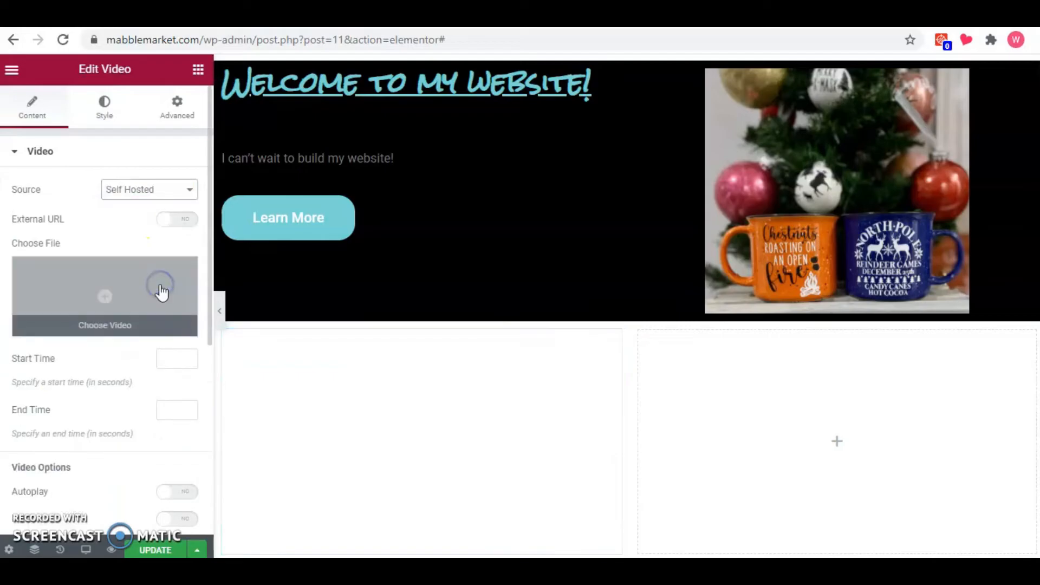
left_click(158, 295)
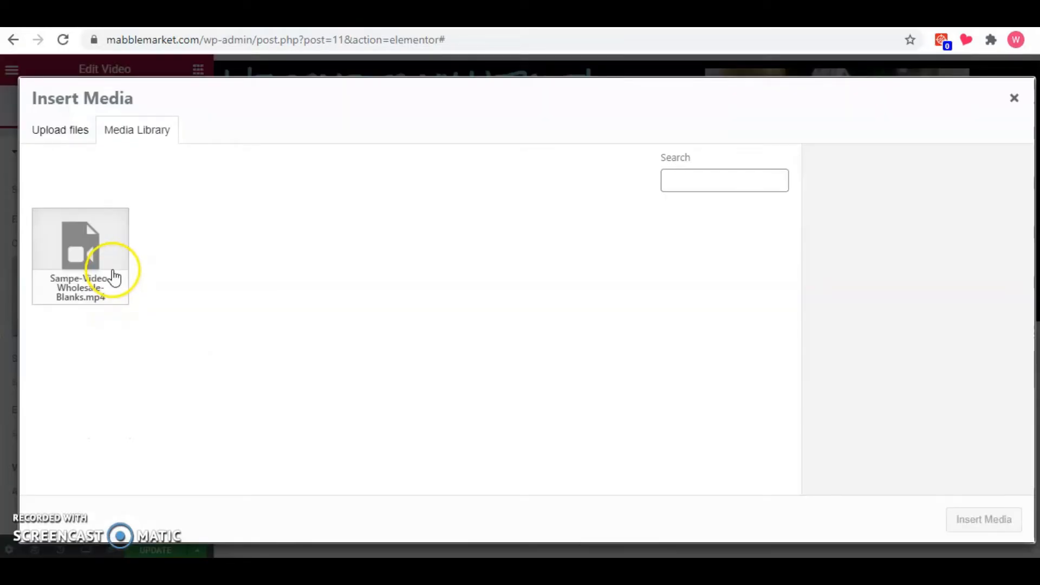
left_click(107, 260)
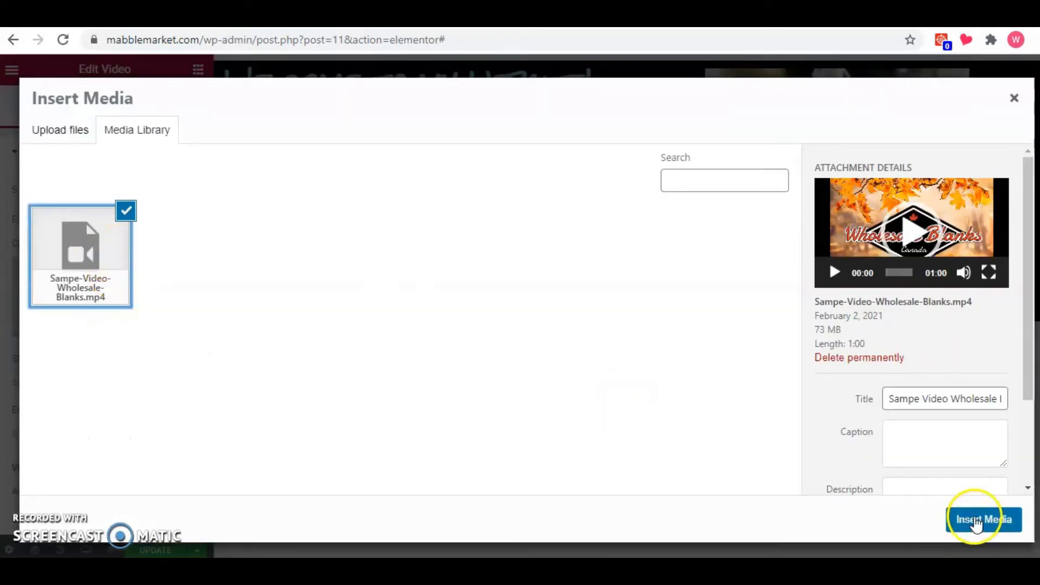
left_click(975, 522)
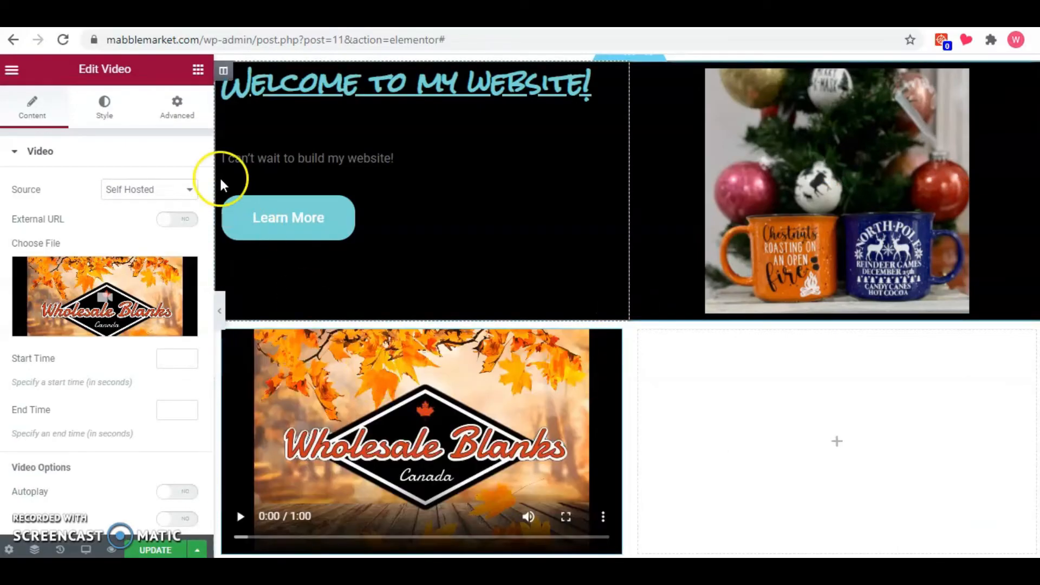
Step: Set the video's padding to 37 px on all sides
left_click(181, 114)
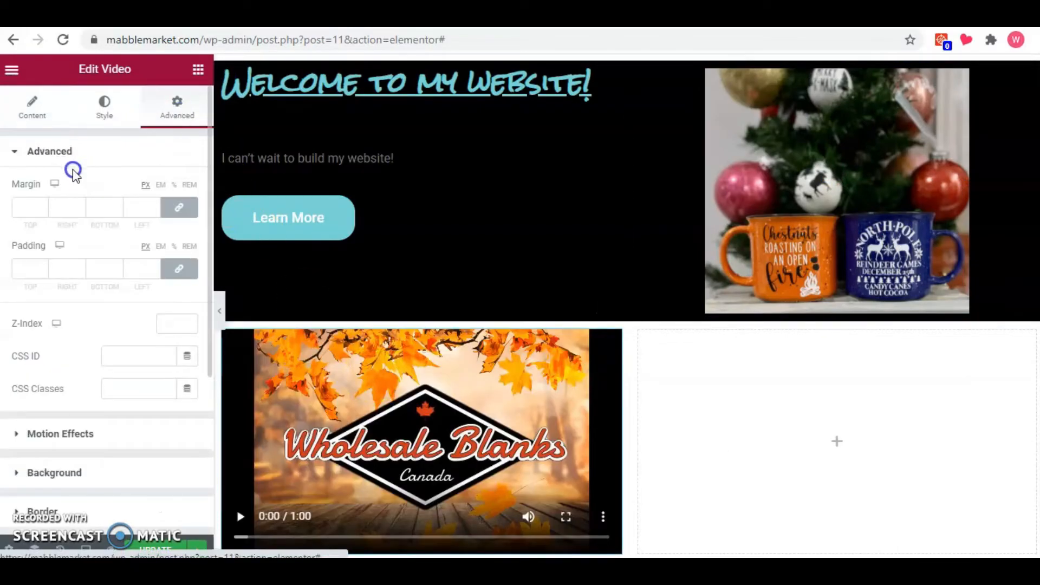
left_click(43, 260)
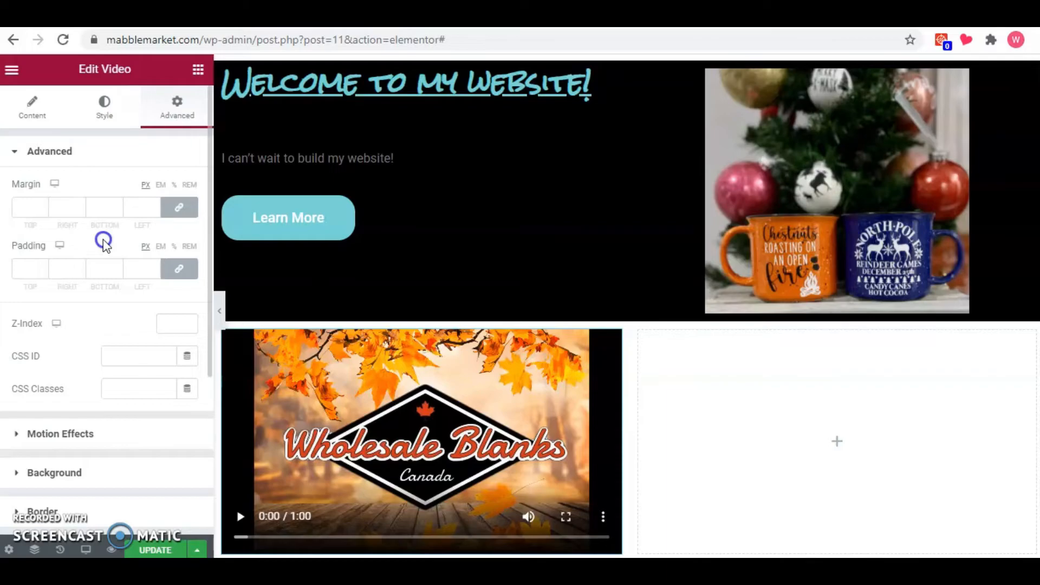
type("22")
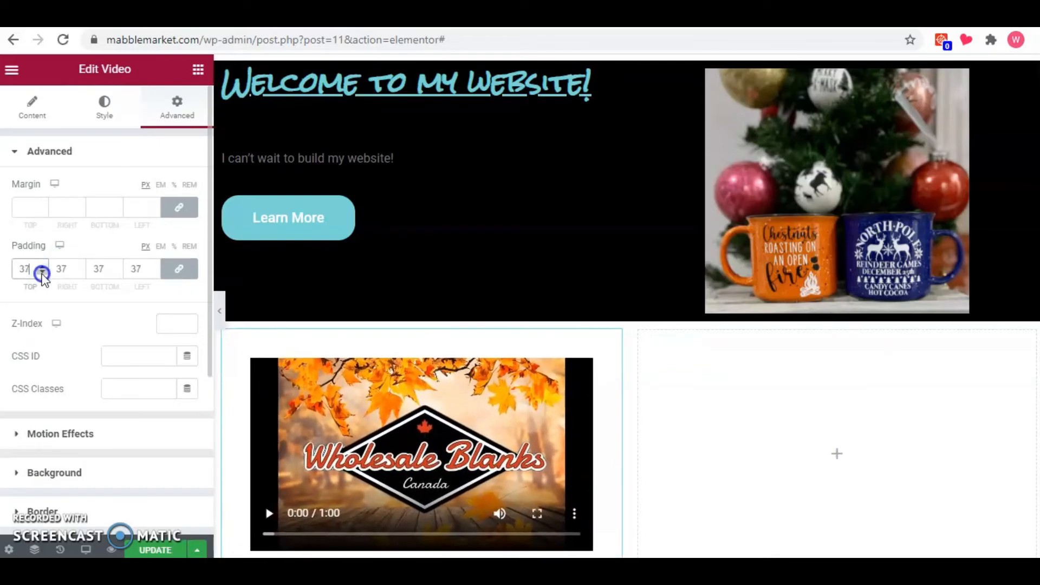
left_click(179, 273)
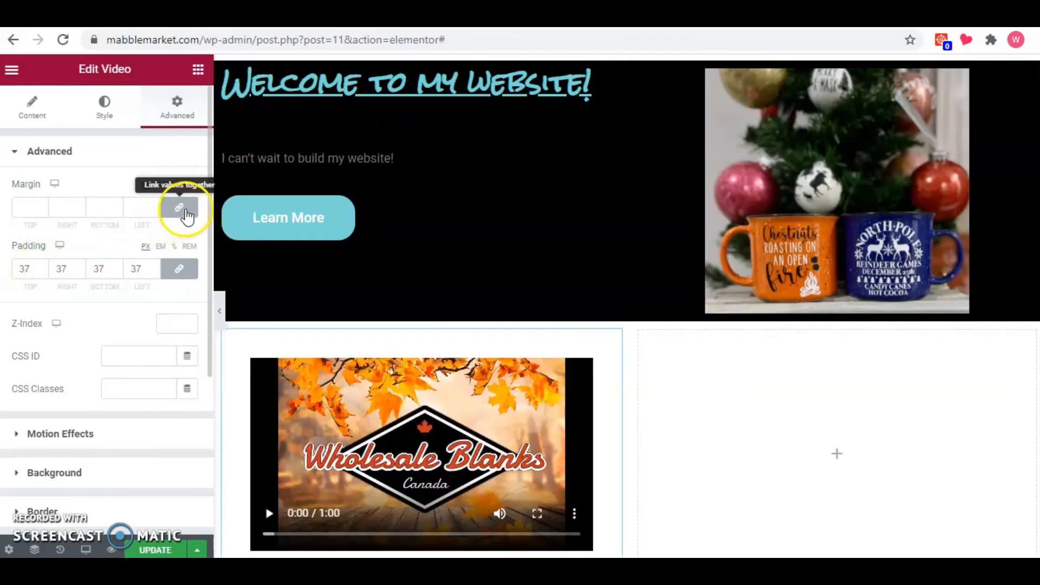
Step: Unlink the video's margin values and set the top margin to -15 px, leaving the other sides at 0
left_click(57, 215)
left_click(41, 205)
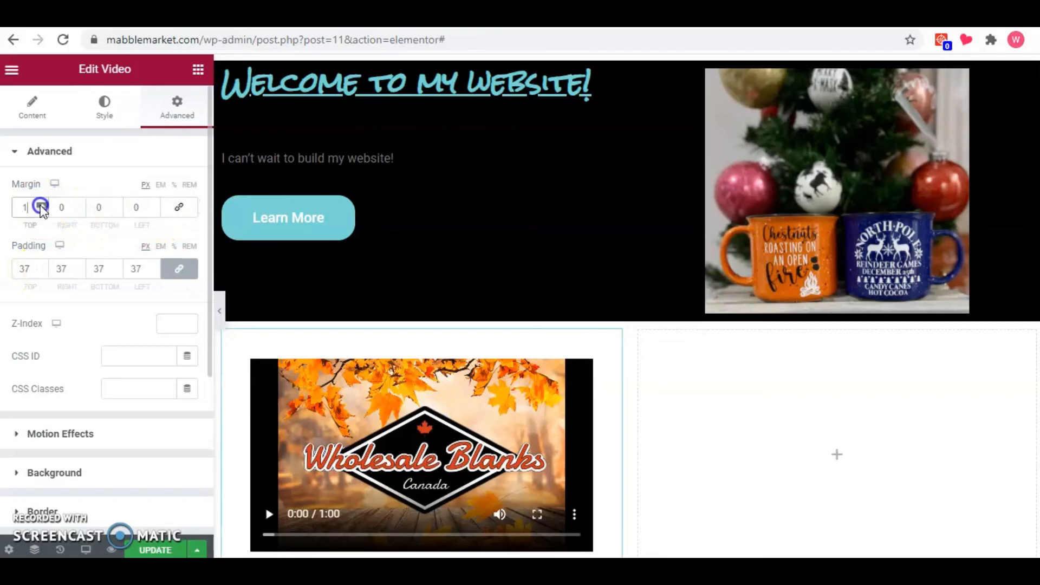
left_click(42, 211)
left_click_drag(42, 211, 43, 207)
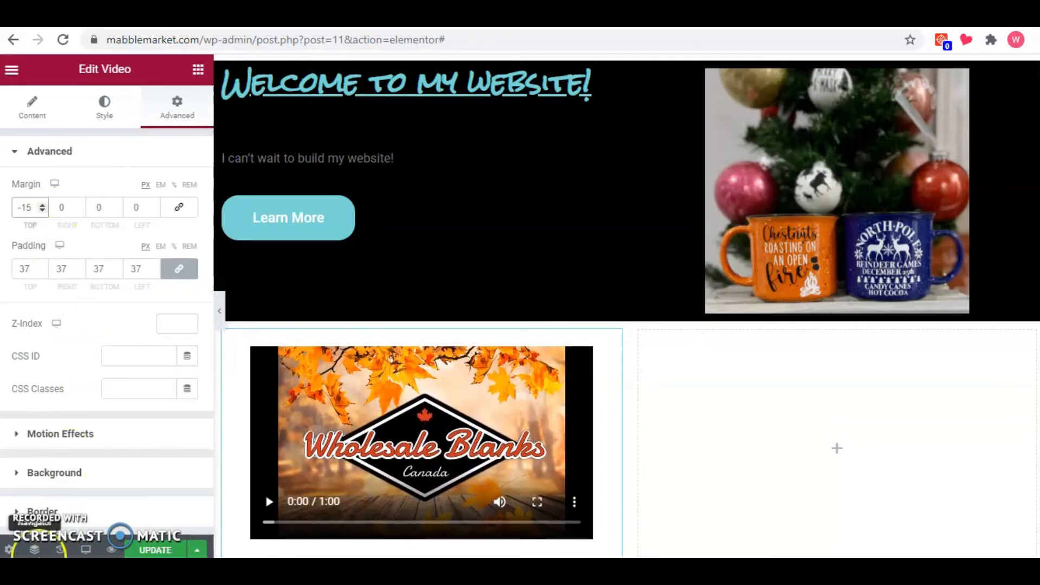
Step: Open the Navigator to examine the page's sections, columns and widgets
left_click(35, 550)
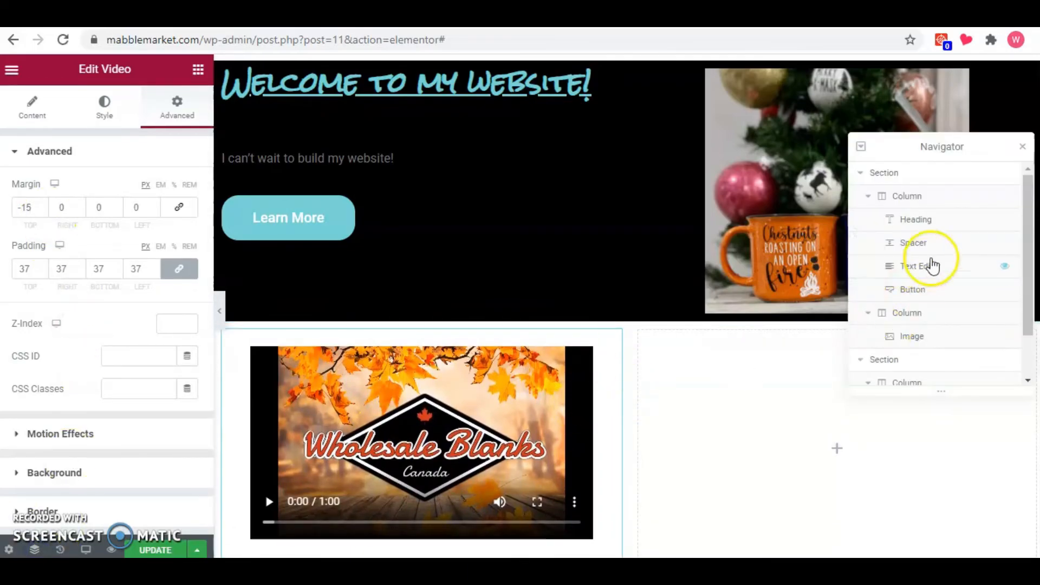
Step: Delete the spacer between the welcome heading and the text in the first section
left_click(944, 224)
left_click(944, 244)
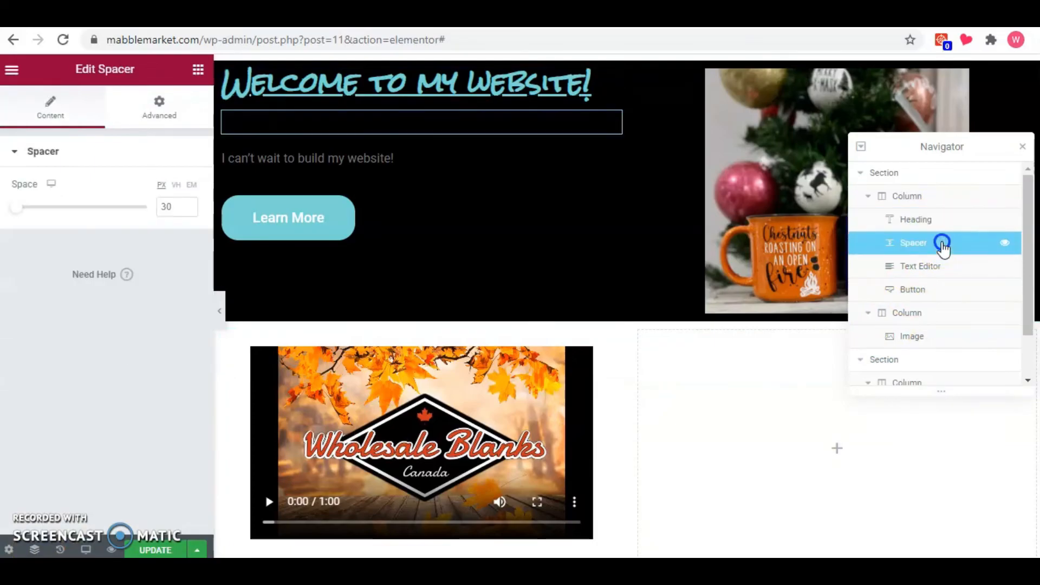
left_click(944, 266)
left_click(943, 247)
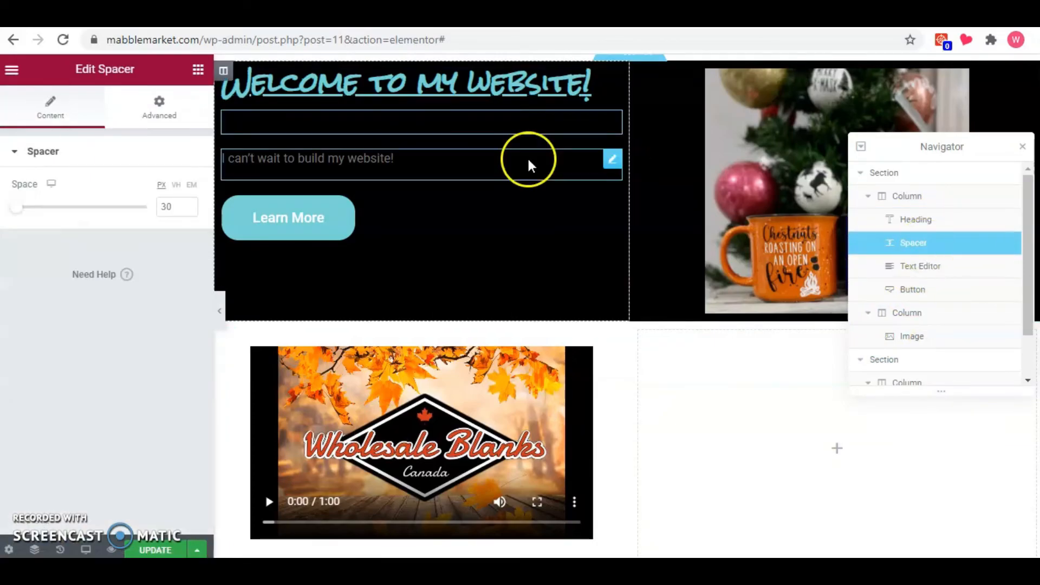
right_click(470, 128)
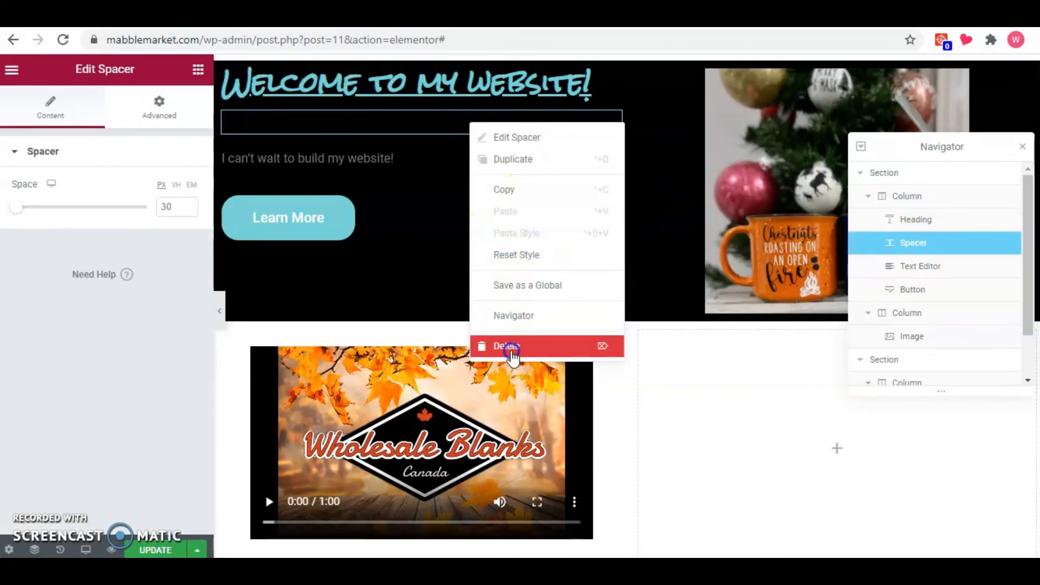
left_click(511, 358)
Step: Delete the second section, which contains the Wholesale Blanks video
scroll(568, 251, "up", 2)
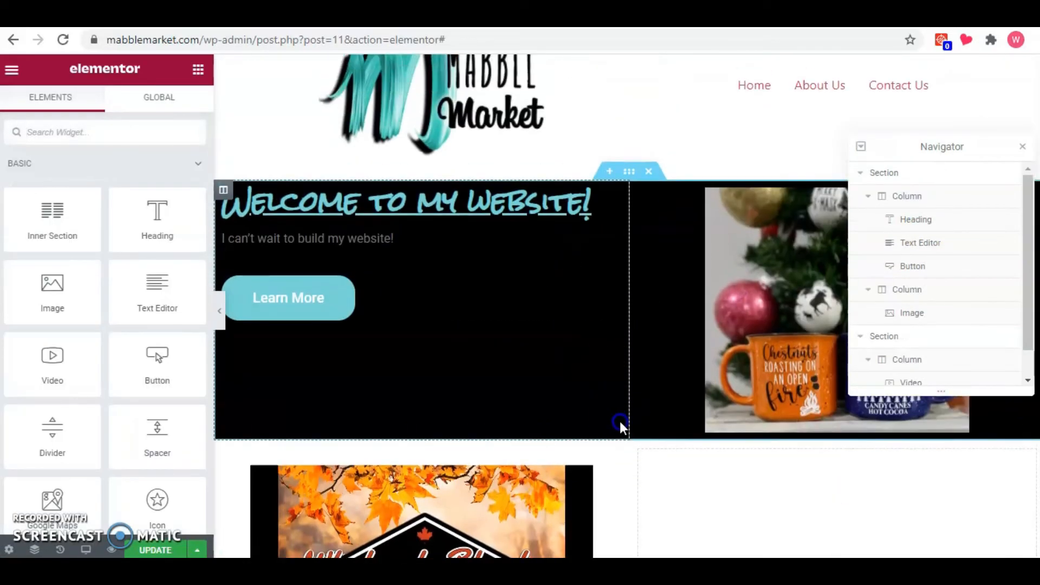
scroll(620, 422, "down", 1)
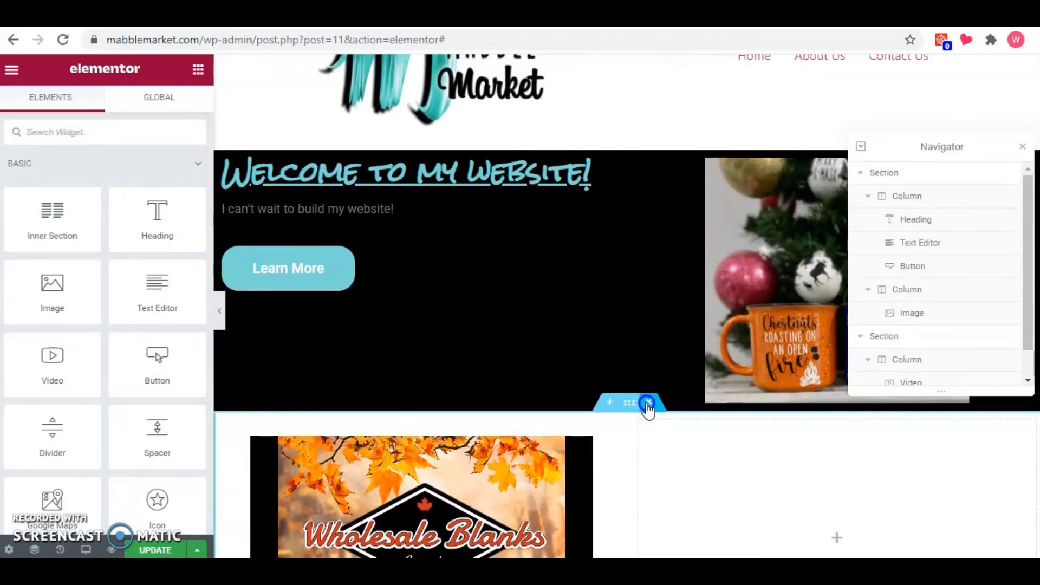
left_click(649, 404)
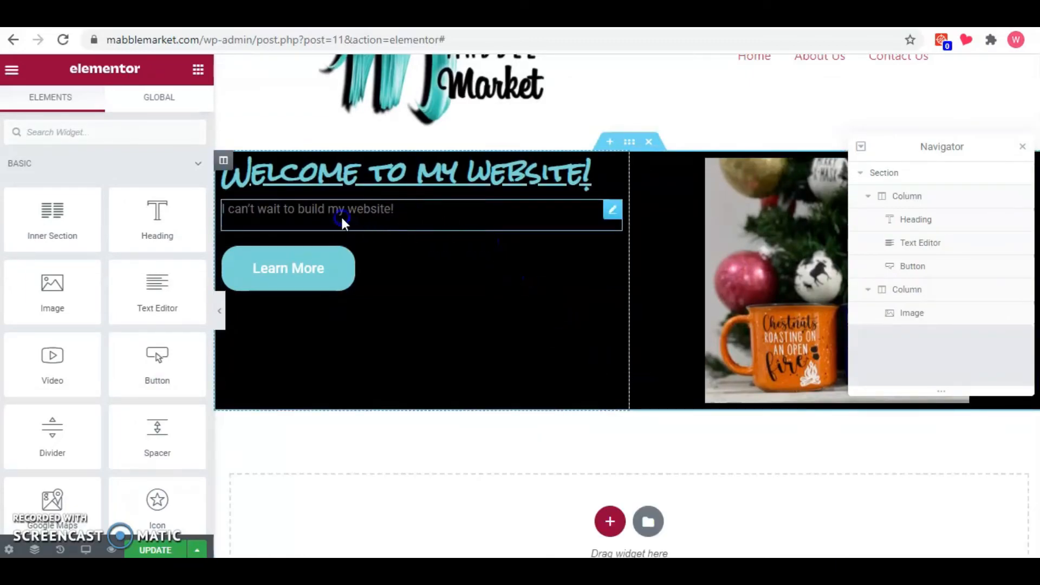
Step: Set the vertical alignment of the column with the welcome heading to Middle and briefly preview the page at full width
left_click(223, 161)
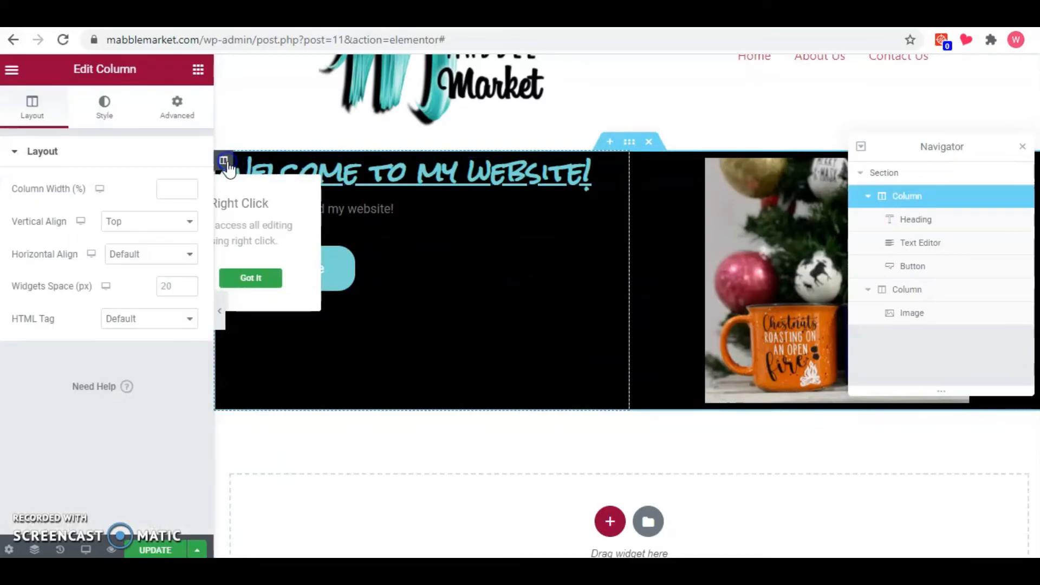
left_click(159, 225)
left_click(155, 291)
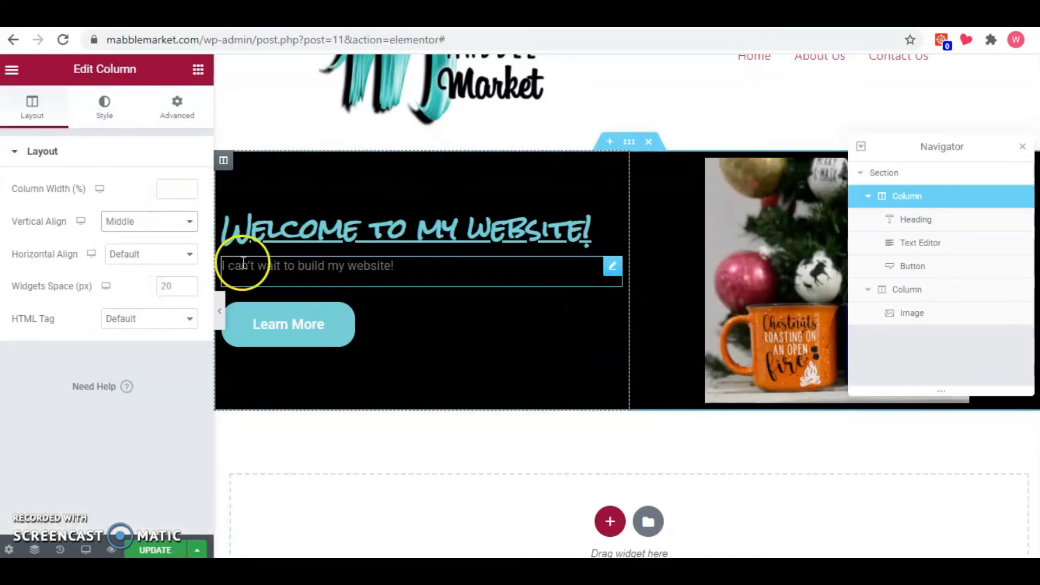
left_click(220, 311)
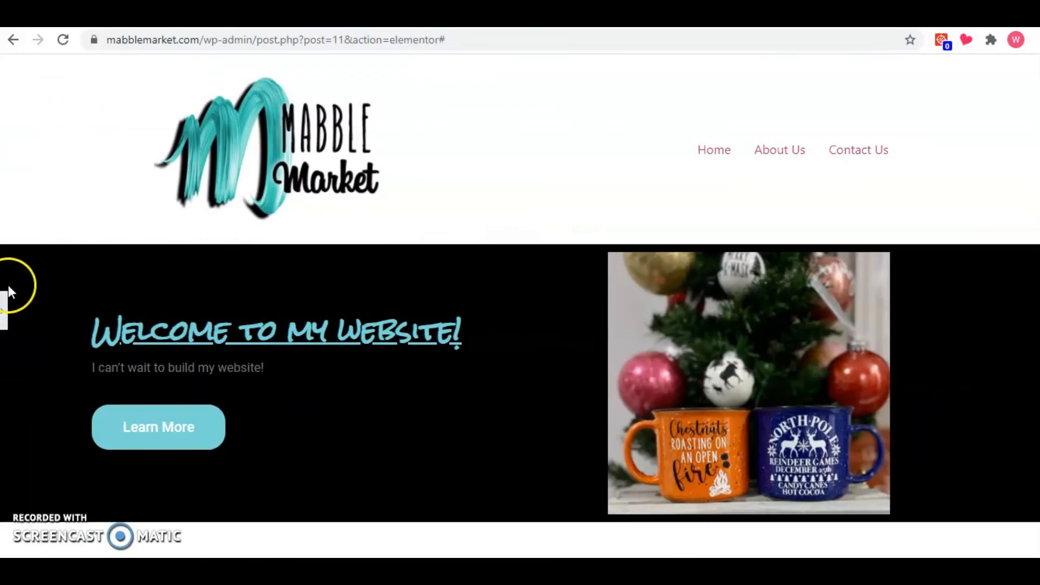
left_click(4, 310)
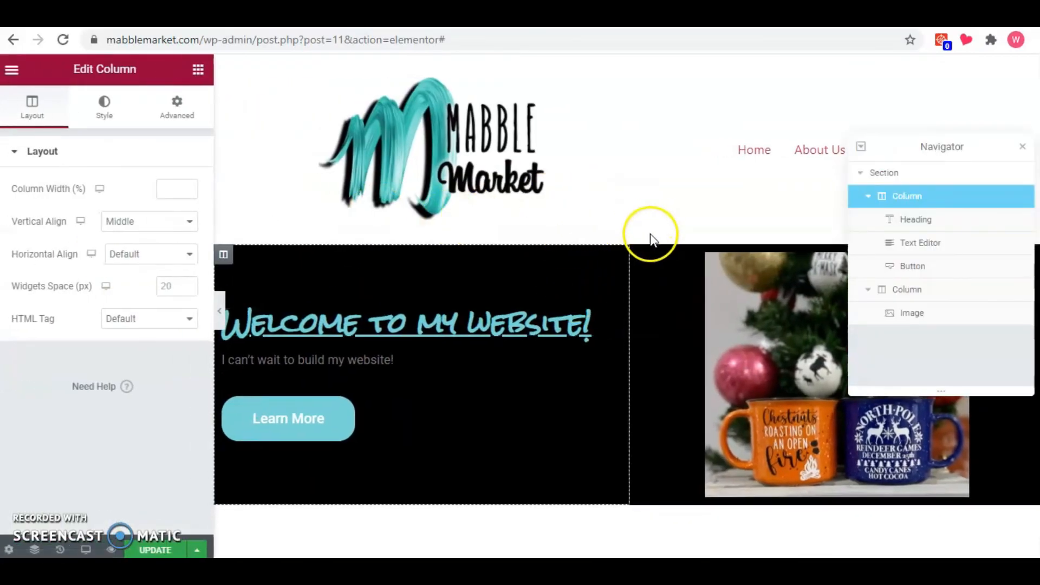
Step: Switch to the Wholesale Blanks Canada home page preview and examine its layout from the header down to the footer
left_click(657, 239)
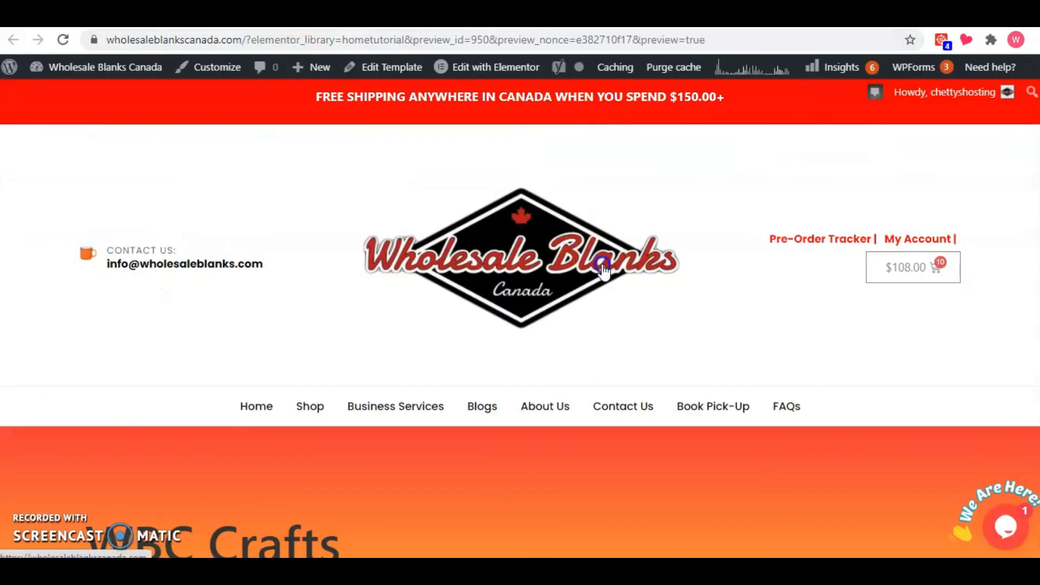
scroll(603, 270, "down", 8)
scroll(602, 264, "down", 6)
scroll(603, 262, "down", 8)
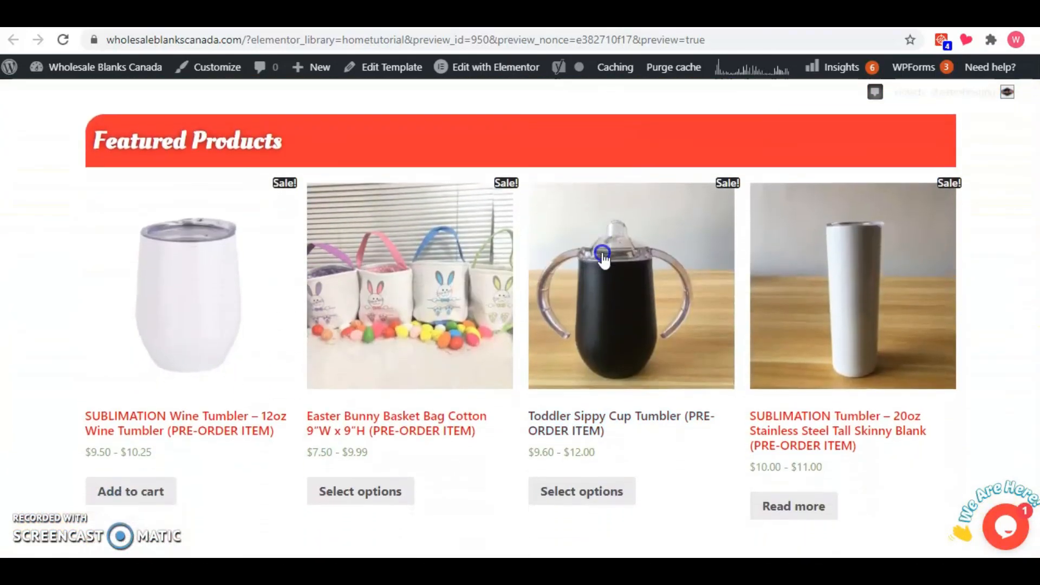
scroll(603, 256, "down", 10)
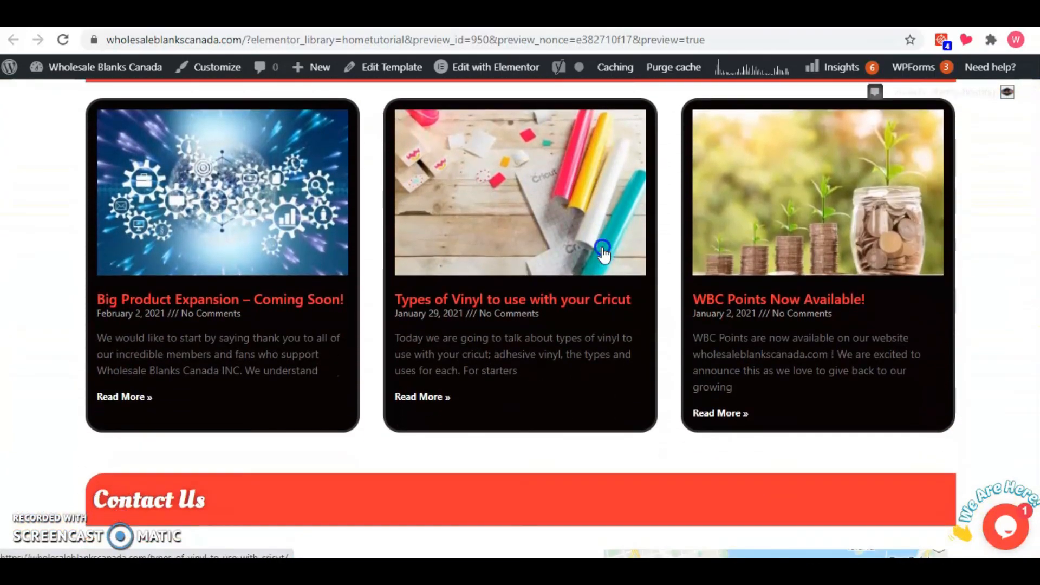
scroll(603, 253, "down", 10)
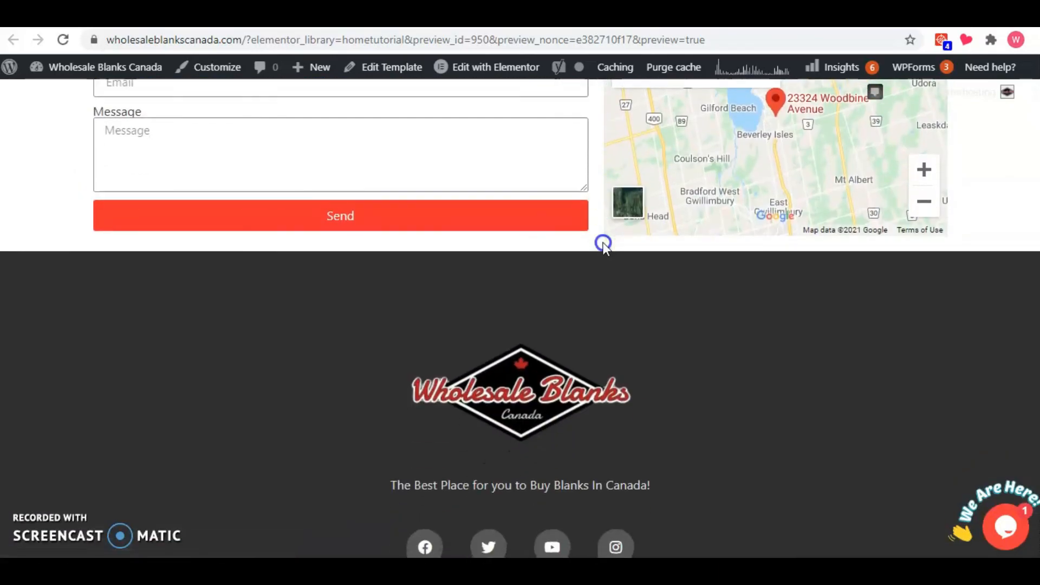
scroll(603, 245, "down", 3)
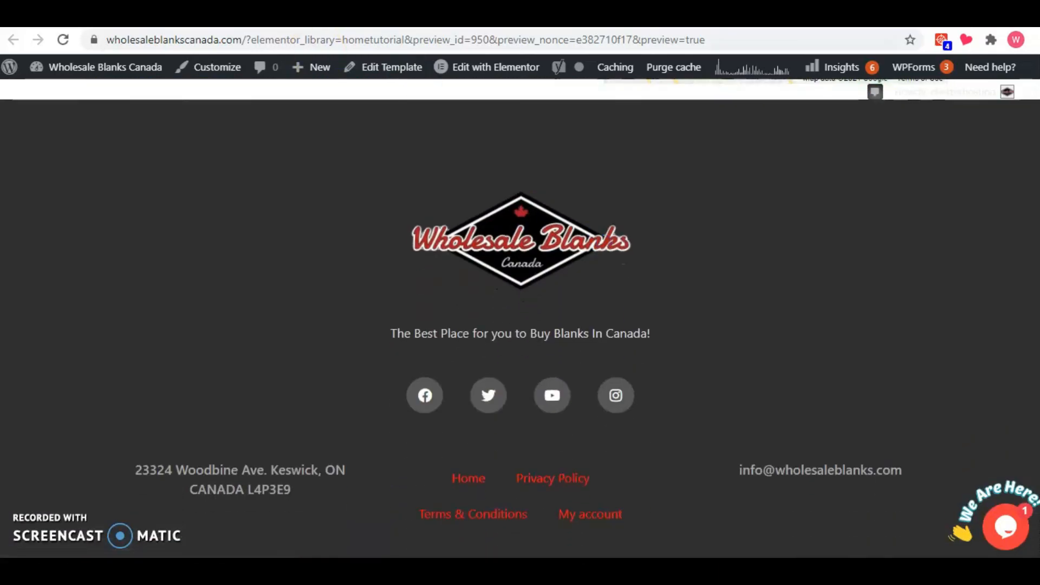